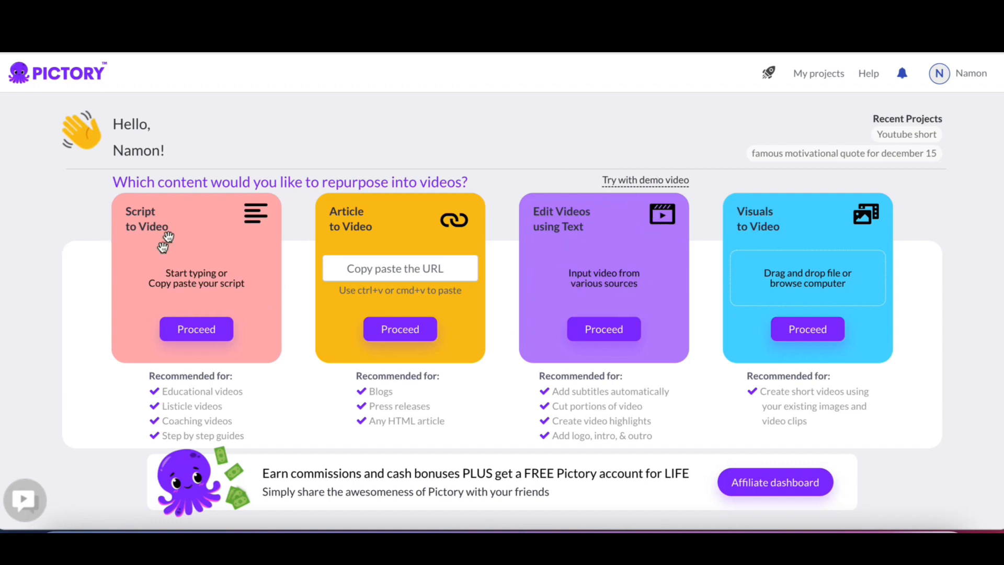
Create a script-to-video project titled "Alice in wonderland" and fill in the script describing the book "Alice’s Adventures in the Wonderland".
left_click(202, 334)
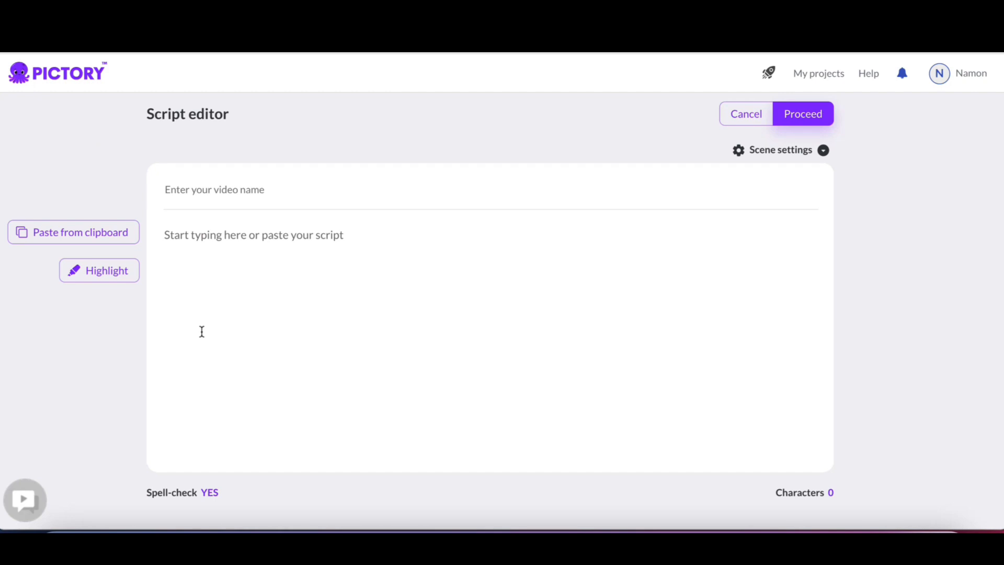
left_click(199, 191)
type("Alice in w")
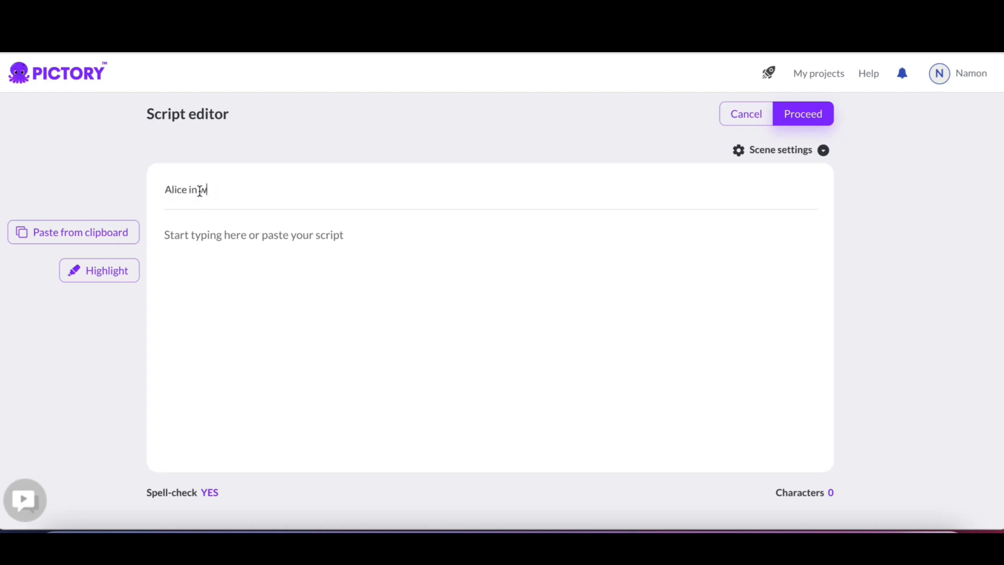
type("onderland")
left_click(168, 237)
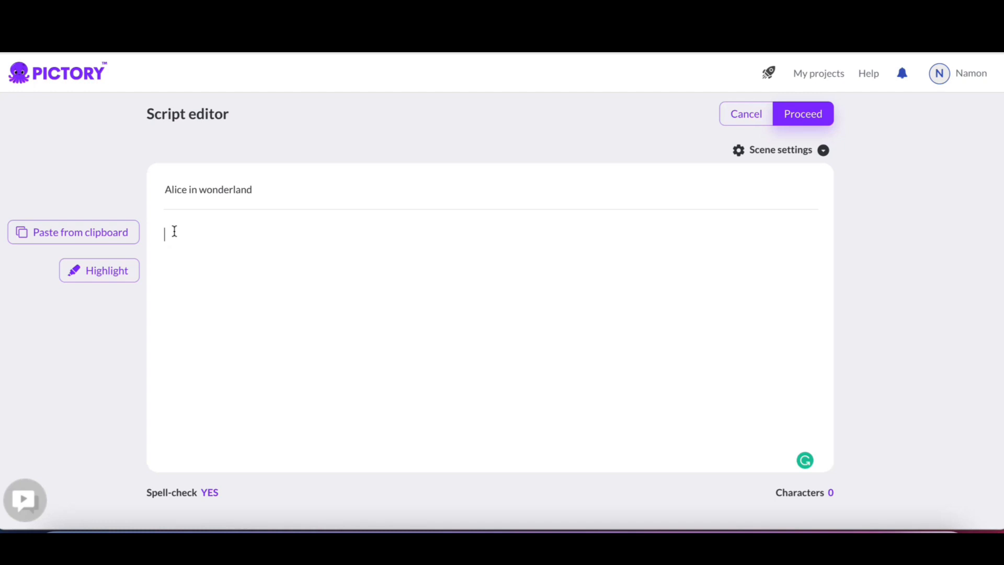
type("\"Alice’s Adventures in the Wonderland\" is a very popular book for children that adults can also enjoy reading. The author is Charles Dodson, an English writer who published the book in 1865 under the pseudonym of Lewis Carroll. Through its fantasy story and main theme: \"a growing girl exploring the wonders of world\", the book has been very influential over the years, both in popular culture and in literature. The book is an enigmatic work, and over the years, readers have been puzzled by the language and the logic of Wonderland.")
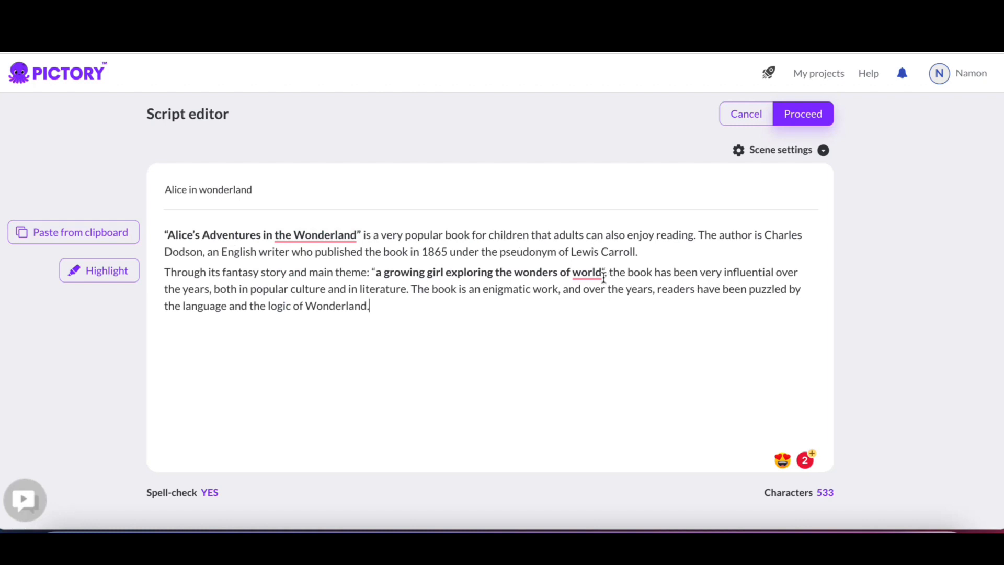
Split the script into separate lines before "The author is", "the book has been very influential" and "The book is an enigmatic work".
left_click(701, 234)
left_click(700, 233)
key("Return")
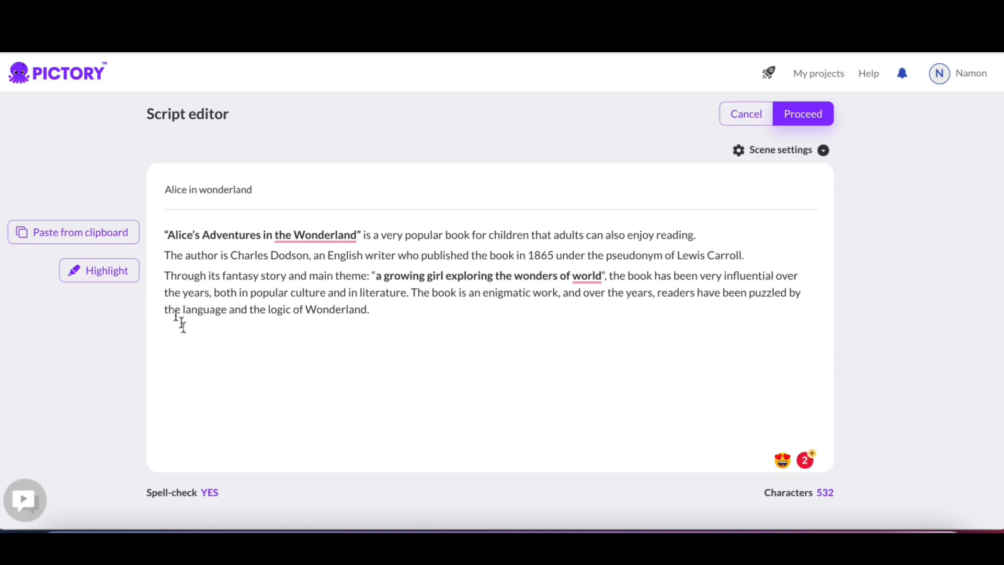
left_click(607, 276)
key("Return")
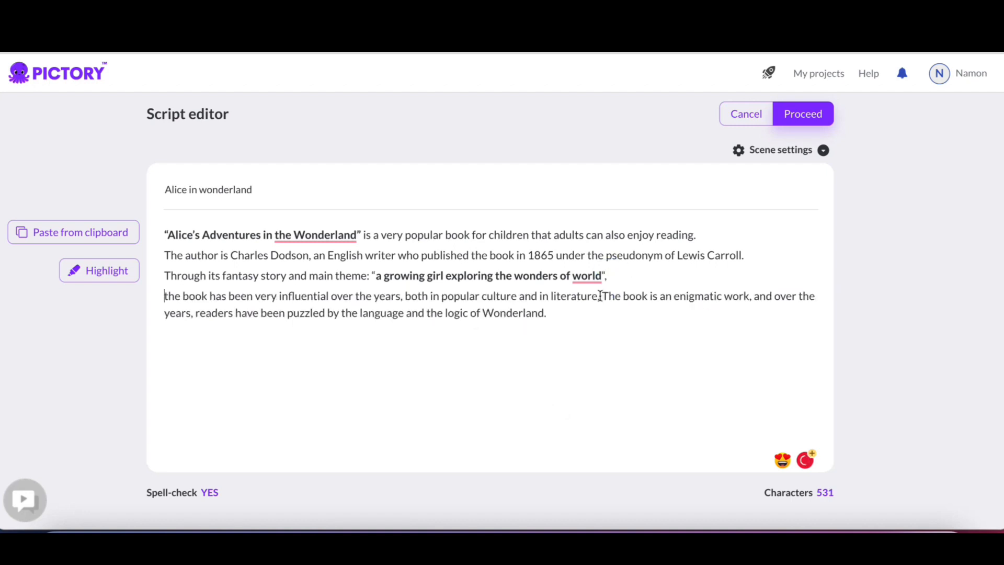
left_click(604, 294)
key("Return")
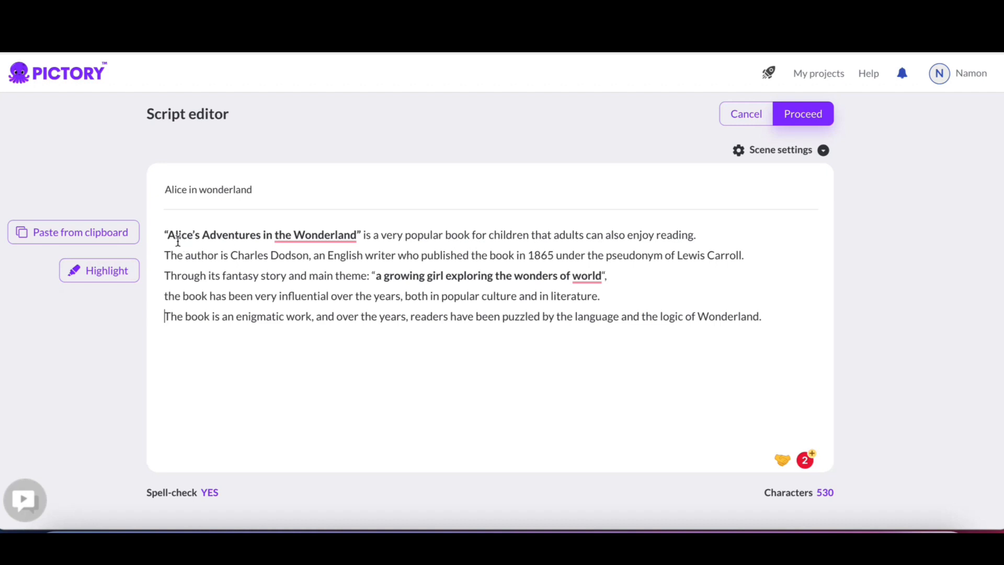
Remove the highlight from the word "Wonderland" in the script's first line.
mouse_move(300, 228)
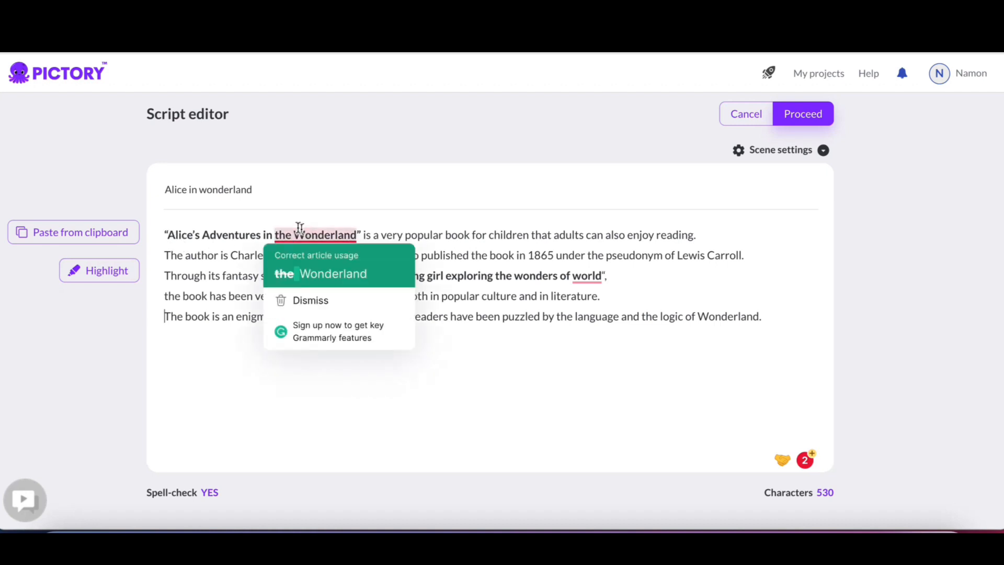
left_click_drag(293, 234, 356, 233)
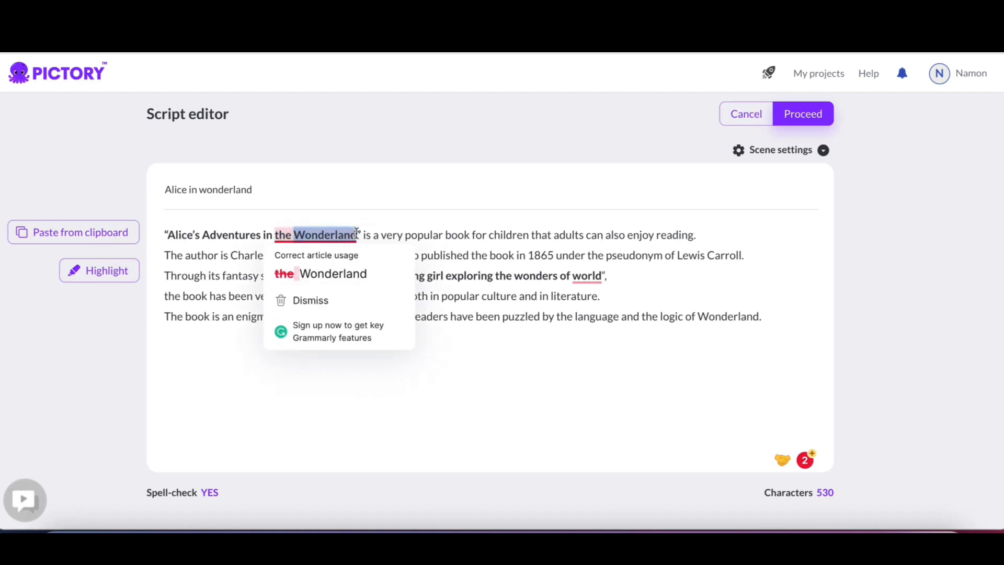
left_click(94, 276)
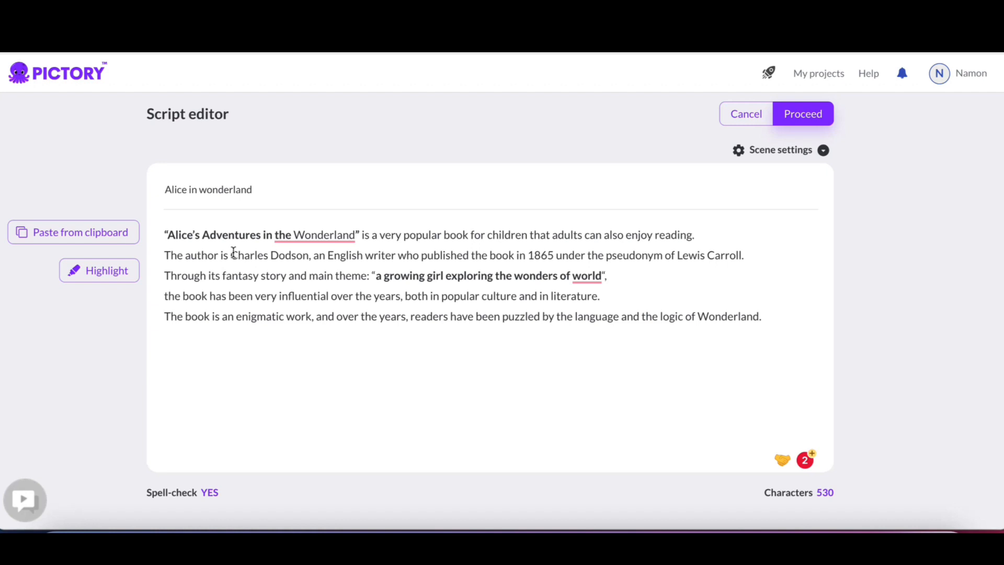
Highlight the words "Charles", "literature" and "puzzled" in the script as keywords.
left_click_drag(230, 255, 268, 256)
left_click(101, 277)
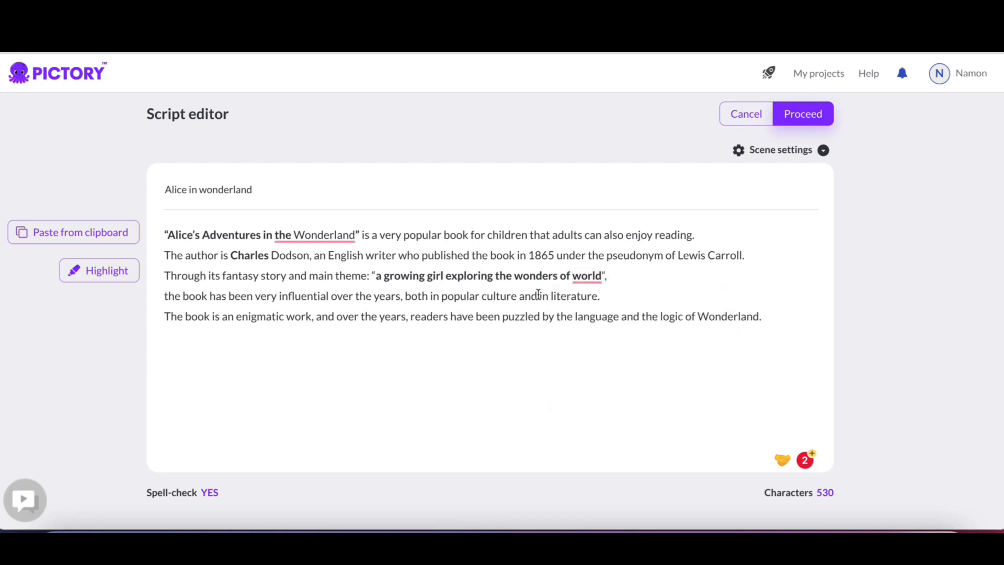
left_click_drag(551, 295, 592, 296)
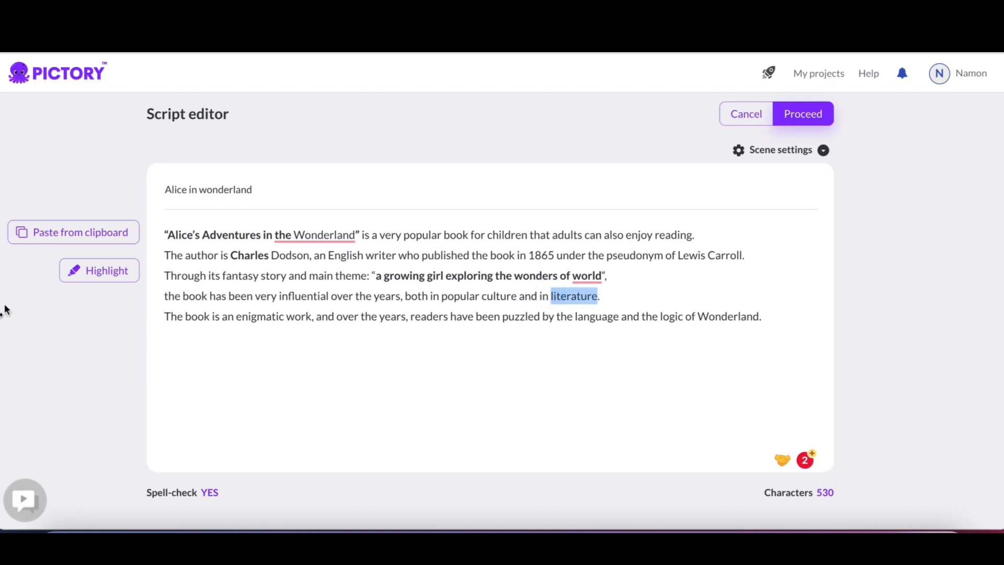
left_click(75, 270)
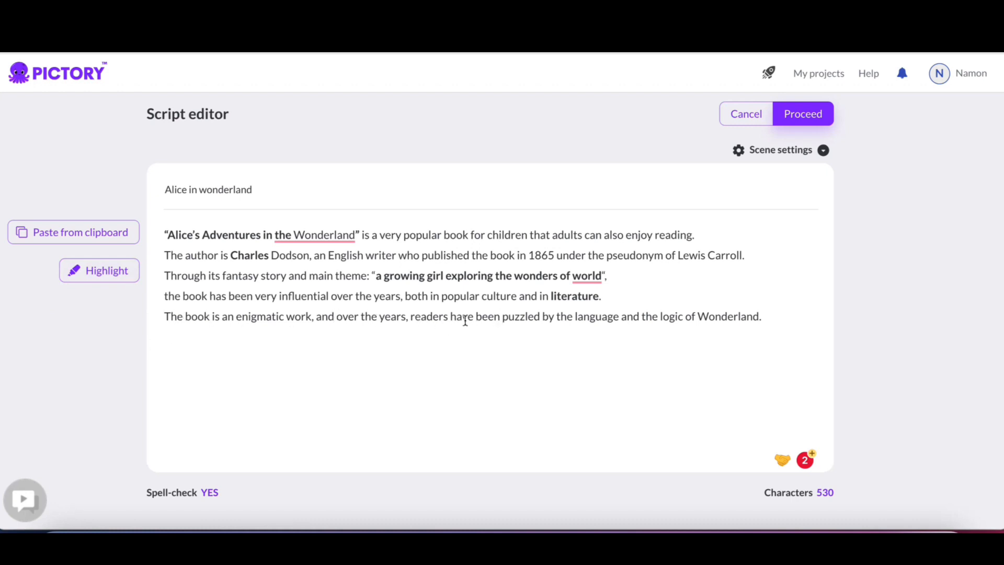
left_click_drag(504, 315, 542, 315)
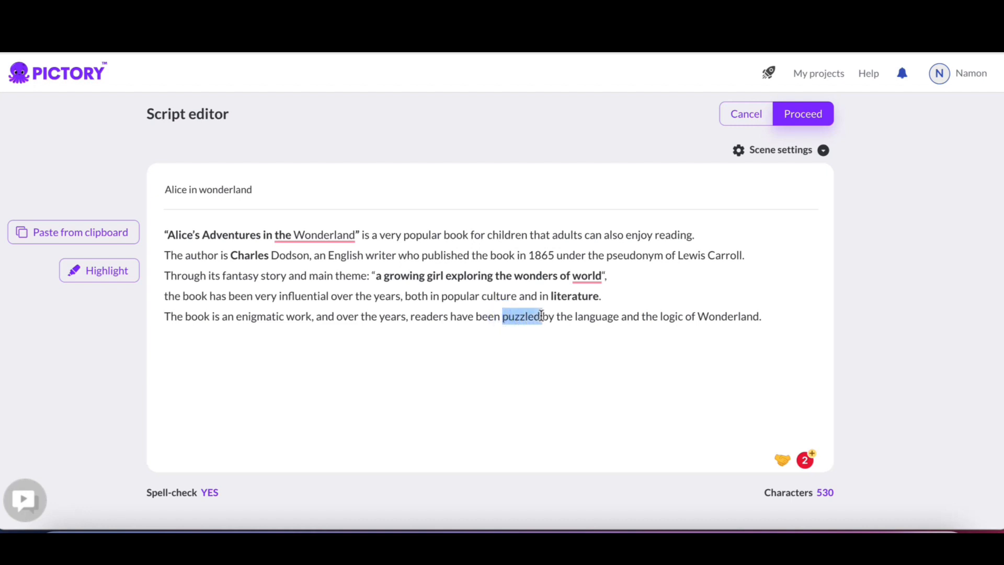
left_click(107, 271)
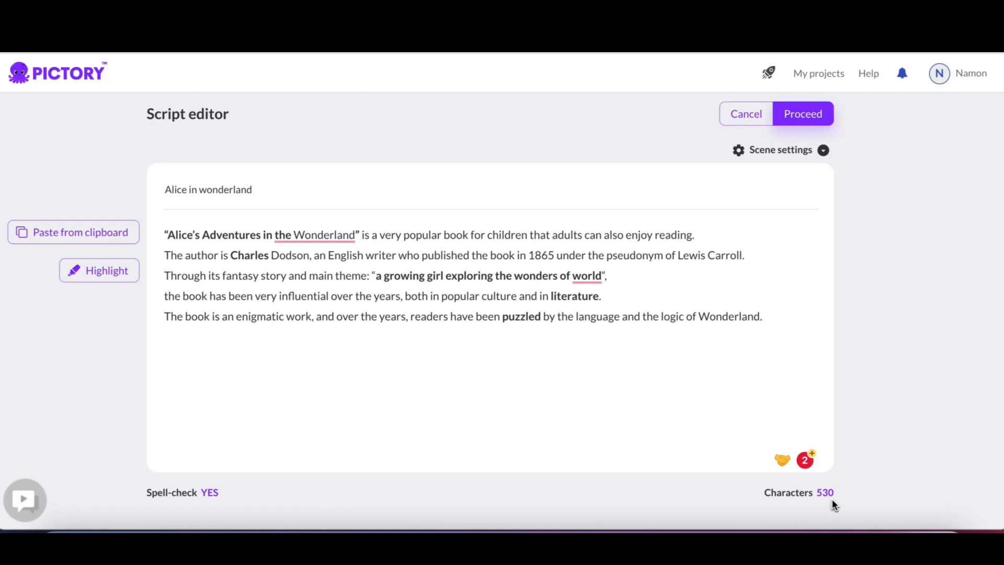
Review the scene settings for keyword highlighting, visuals and scene creation, and continue to the template choice.
left_click(781, 153)
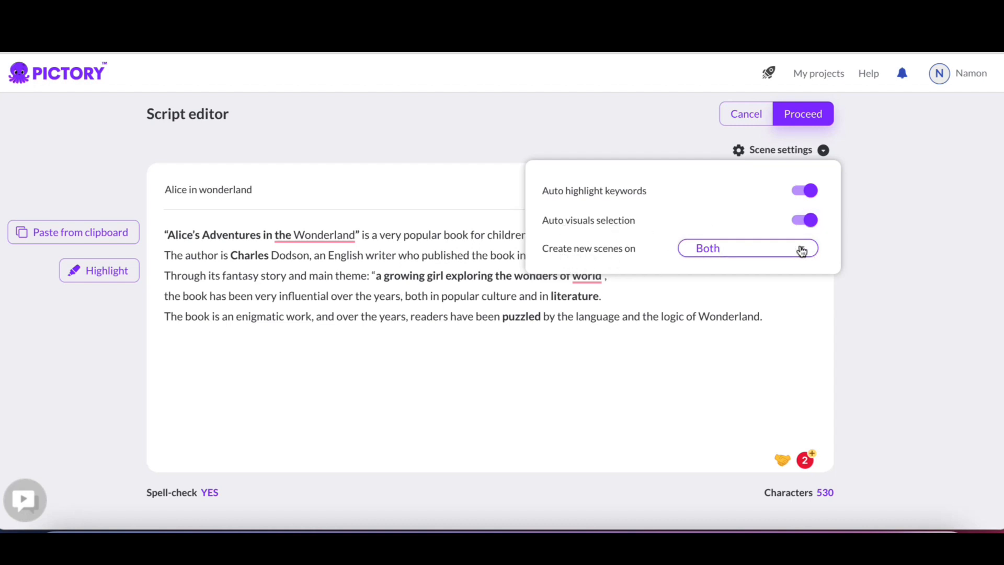
left_click(955, 218)
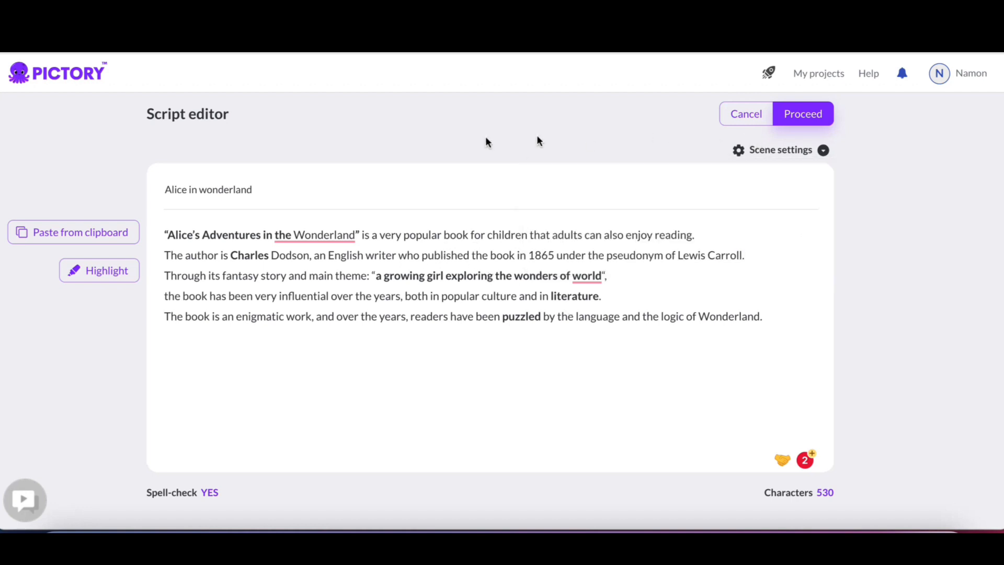
left_click(800, 119)
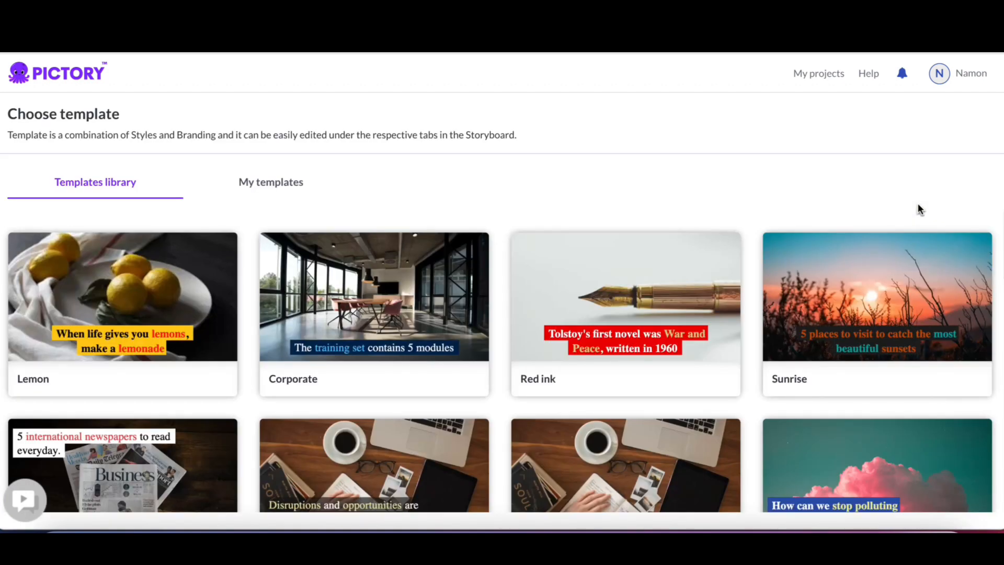
Apply the Subtitle Italics template from the templates library with a 16:9 aspect ratio.
mouse_move(529, 376)
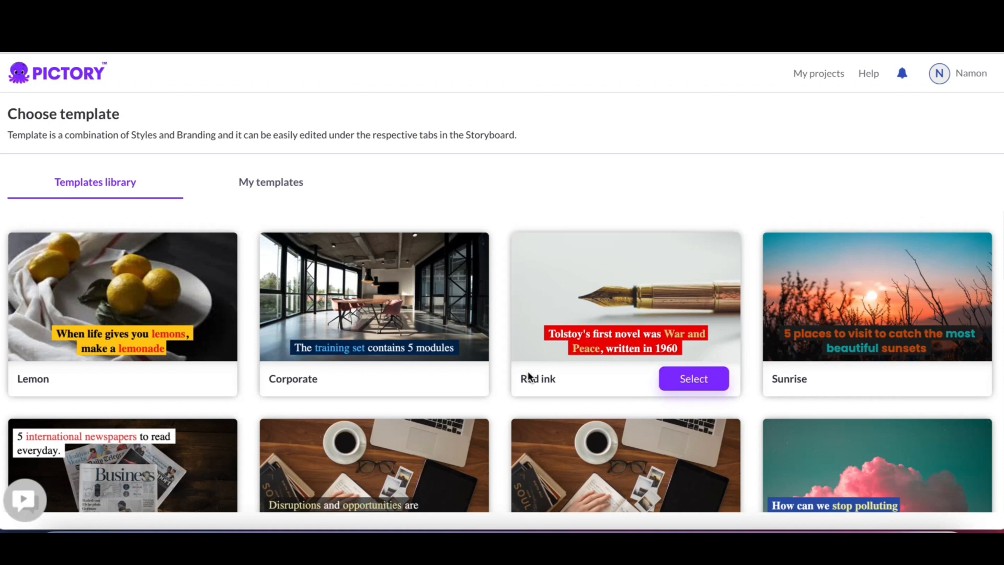
scroll(530, 376, "down", 3)
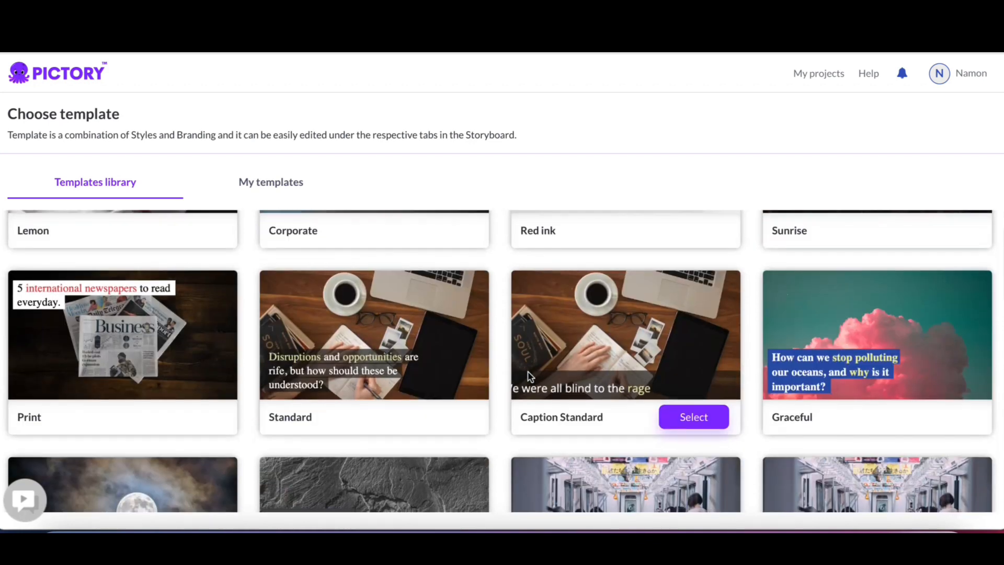
scroll(528, 376, "down", 4)
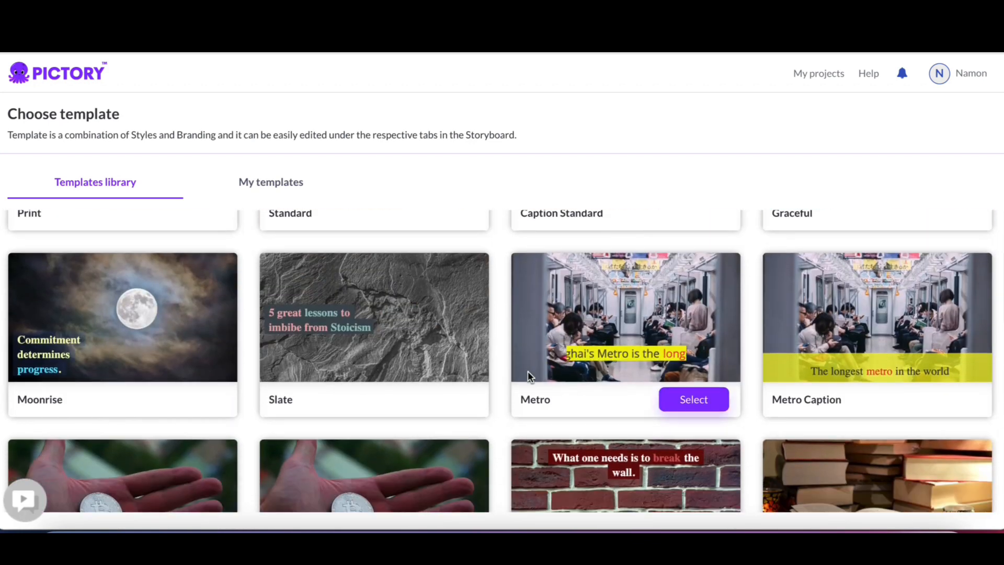
scroll(528, 372, "down", 3)
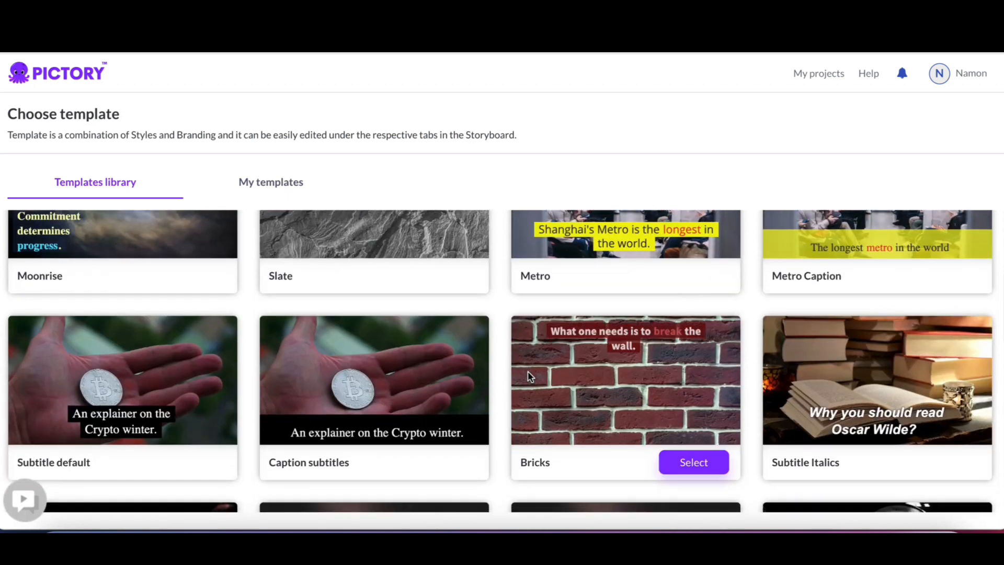
scroll(528, 371, "down", 2)
scroll(528, 373, "down", 1)
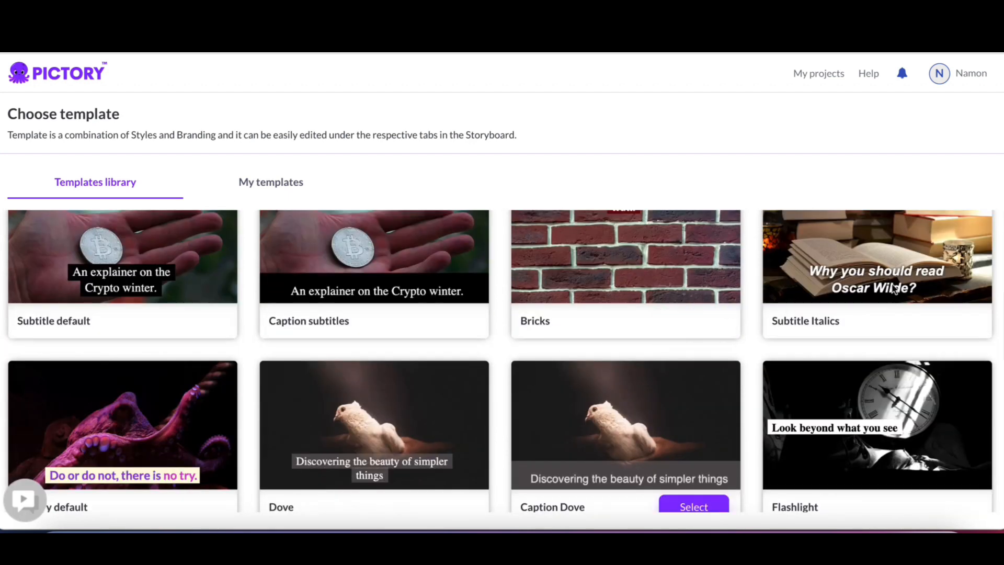
scroll(892, 289, "up", 1)
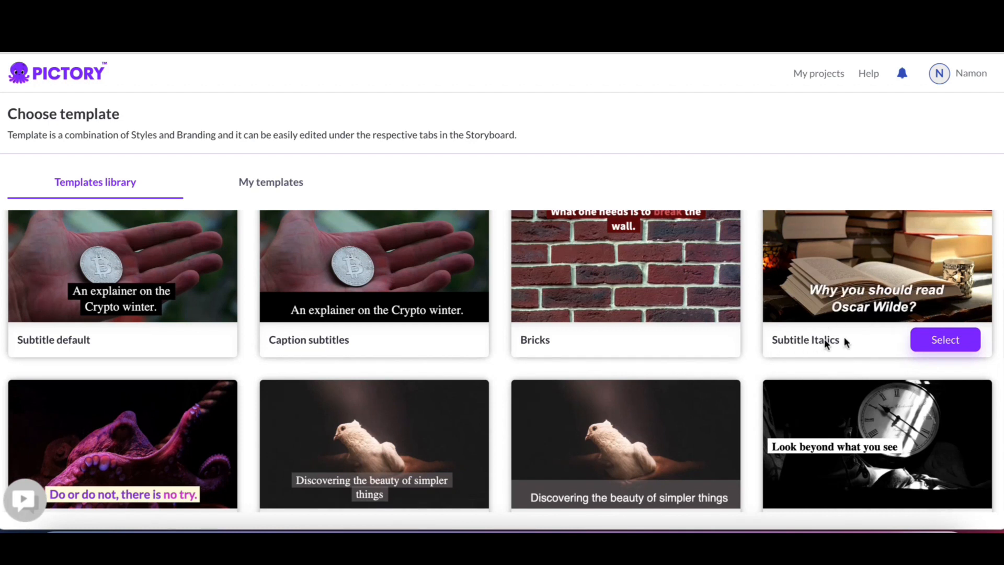
left_click(954, 347)
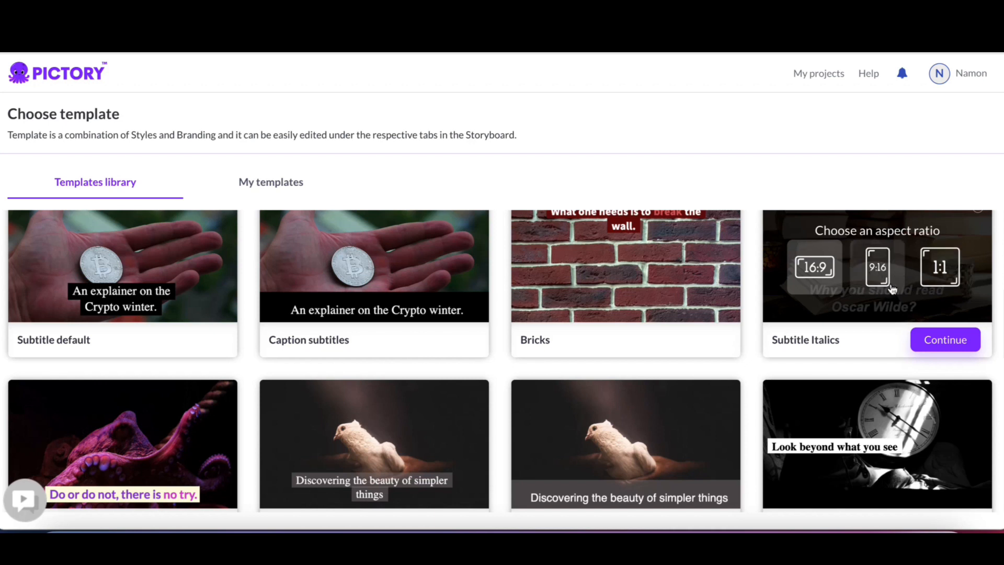
left_click(947, 340)
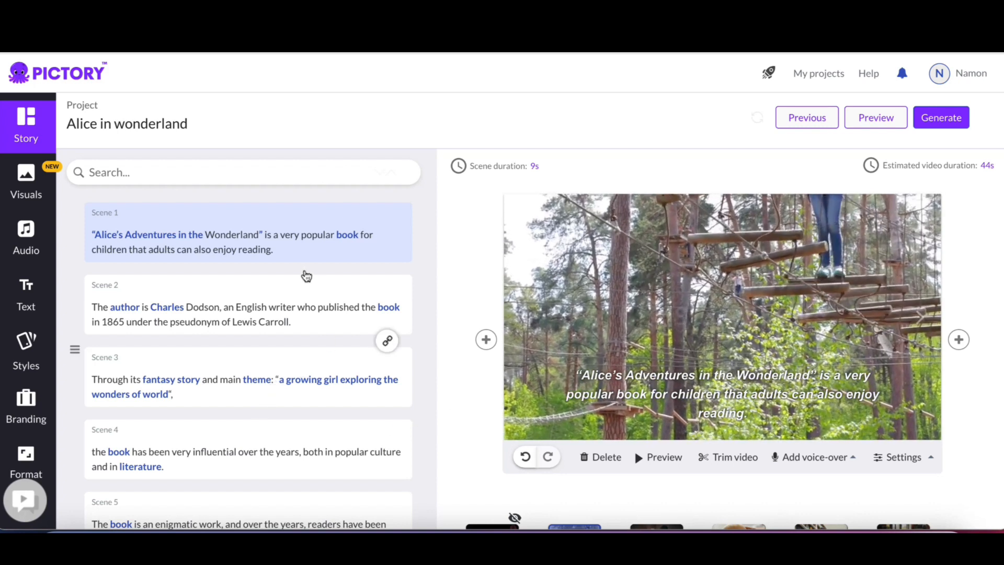
Replace Scene 1's background visual with the library video of a candle beside a stack of books.
scroll(330, 299, "down", 2)
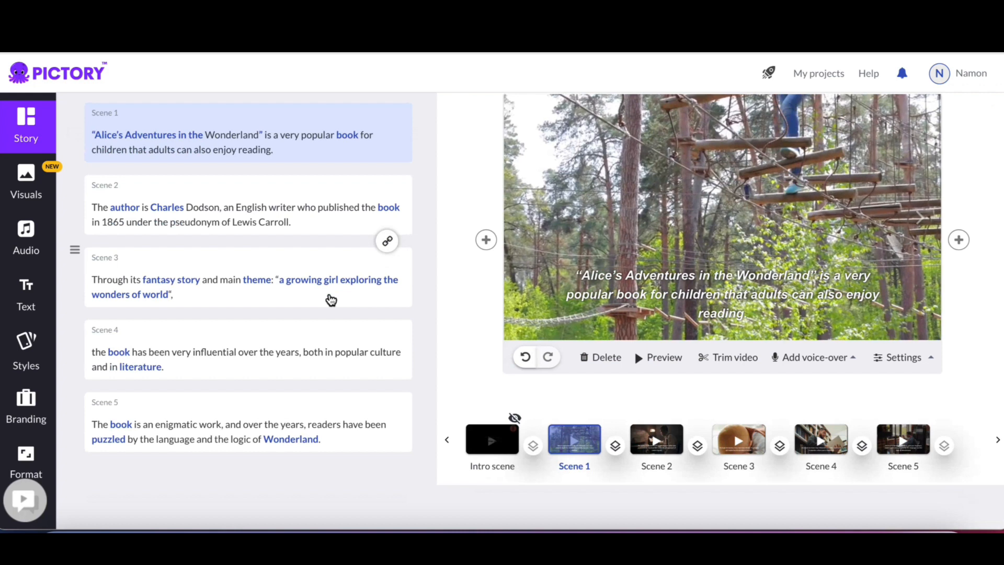
scroll(295, 232, "up", 1)
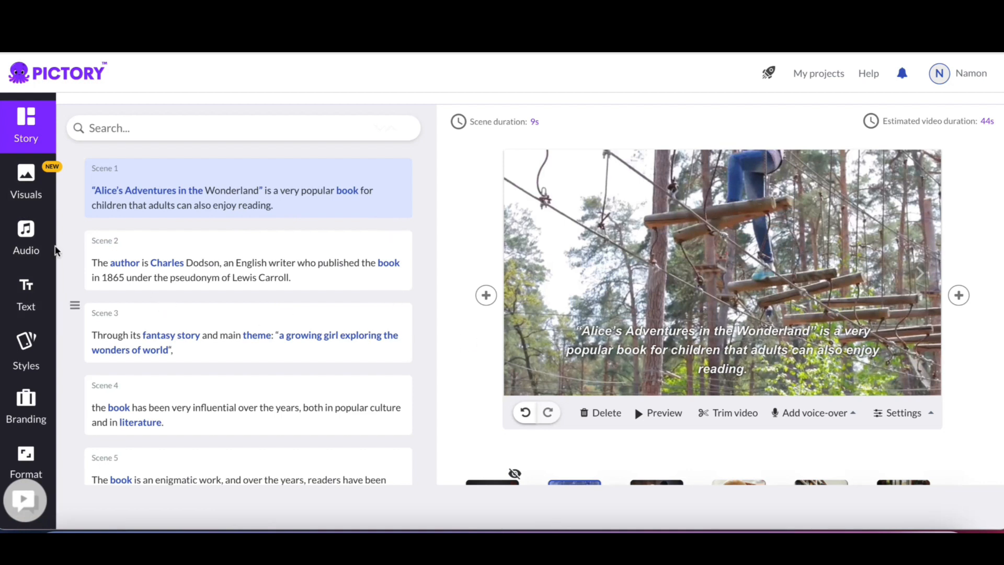
left_click(25, 185)
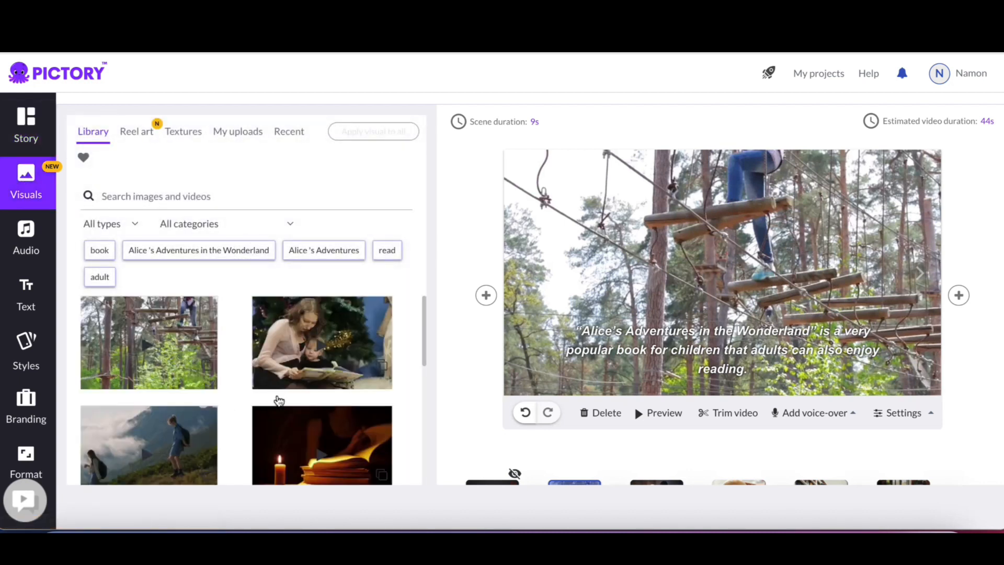
scroll(274, 410, "down", 2)
scroll(271, 418, "down", 1)
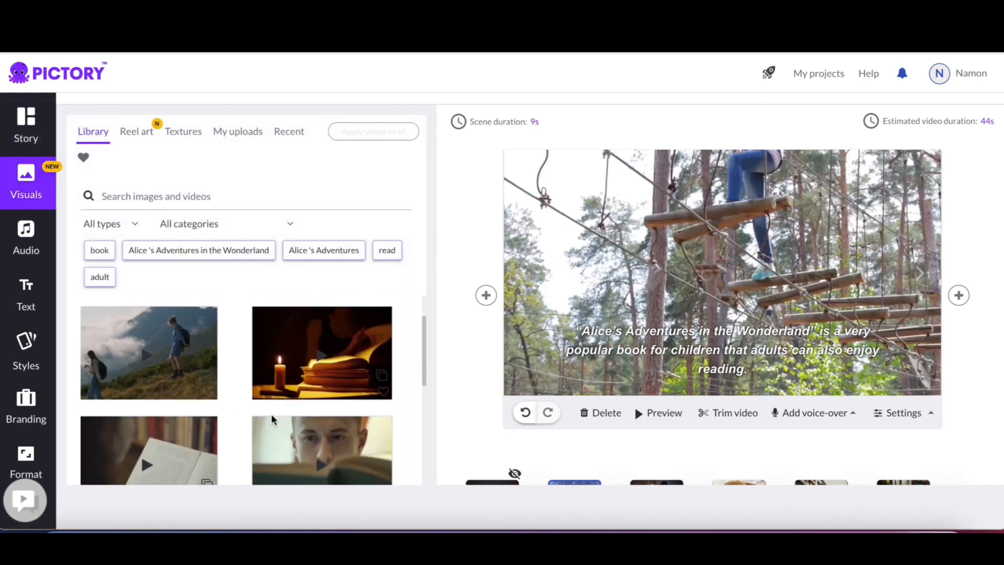
mouse_move(343, 355)
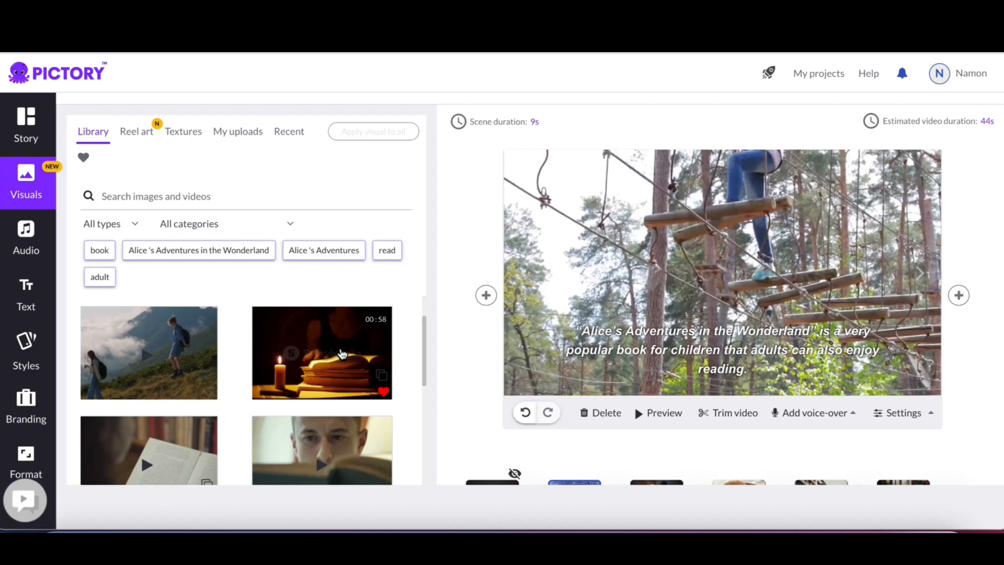
left_click(342, 354)
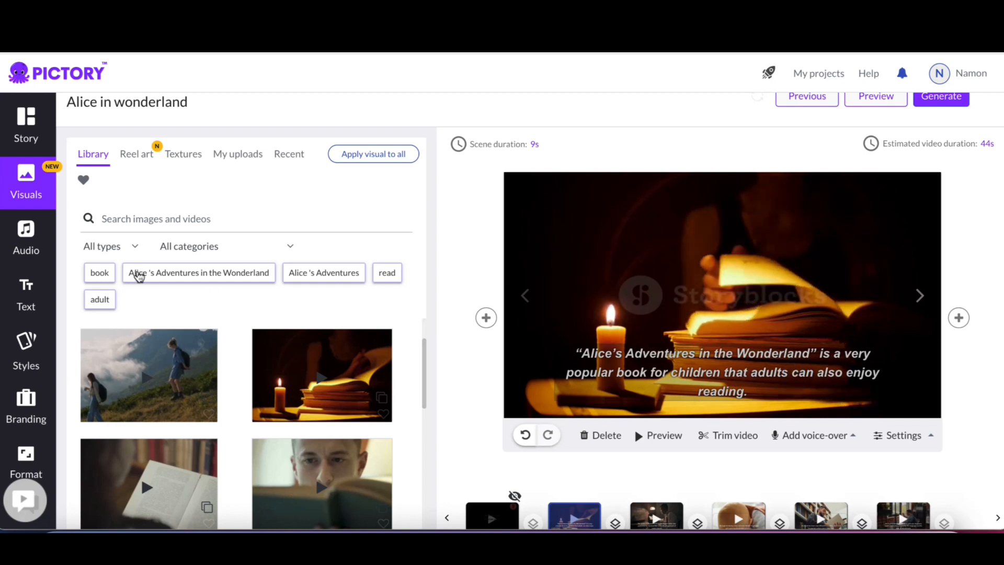
Insert a line break before "can also enjoy reading" in Scene 1's on-screen text.
left_click(797, 372)
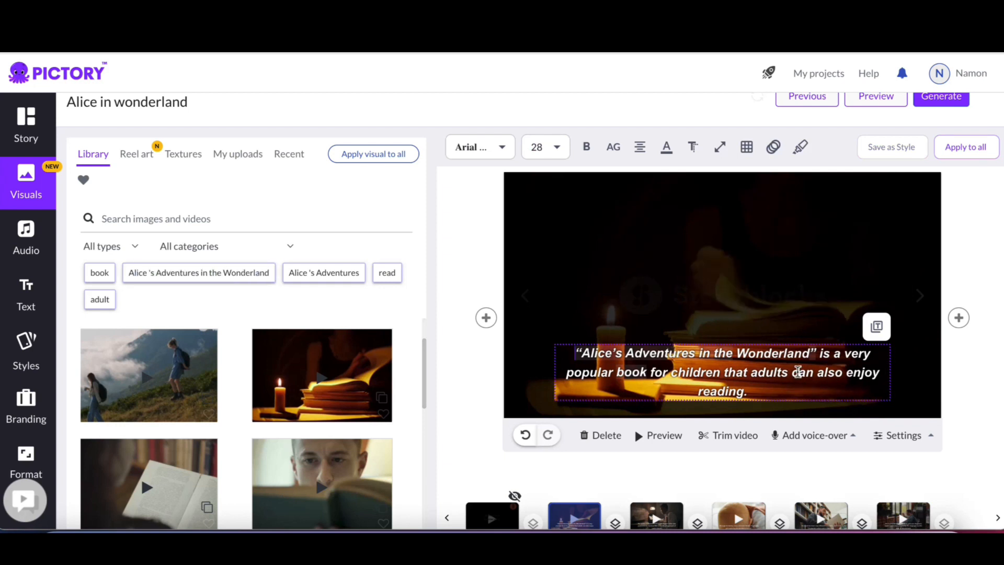
left_click(793, 372)
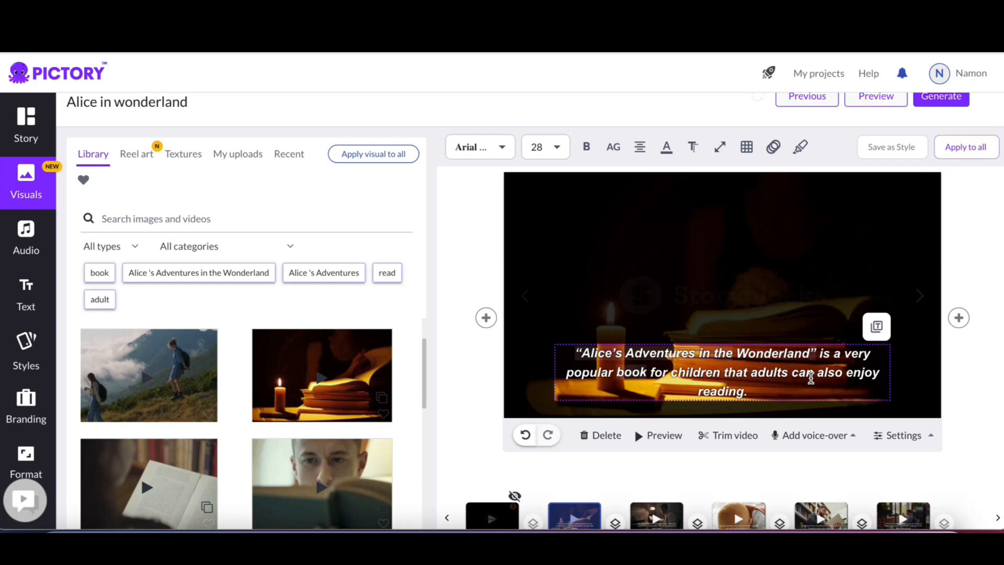
key("Return")
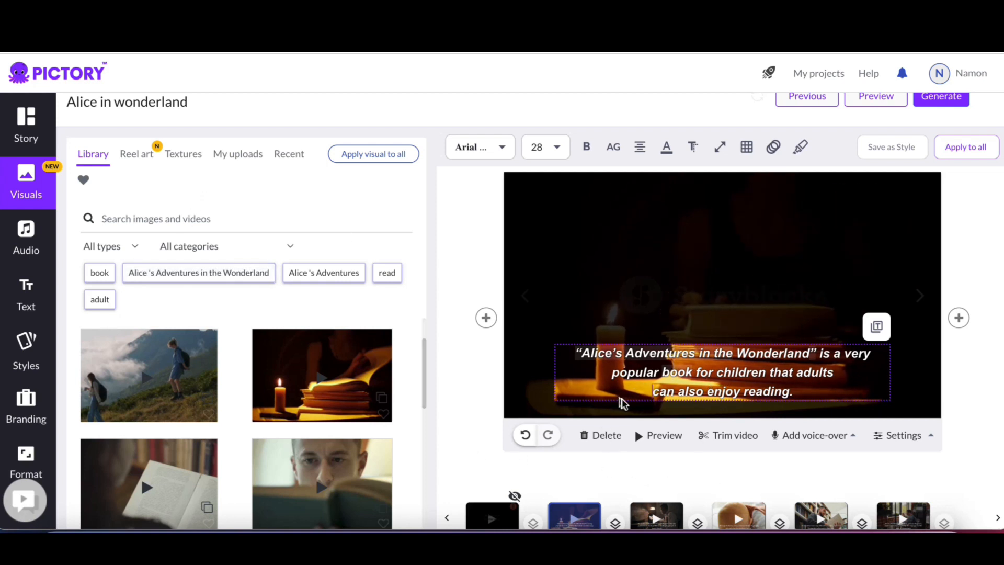
Preview the US English female voice Joanna and apply it as the video's voice-over.
scroll(621, 402, "down", 1)
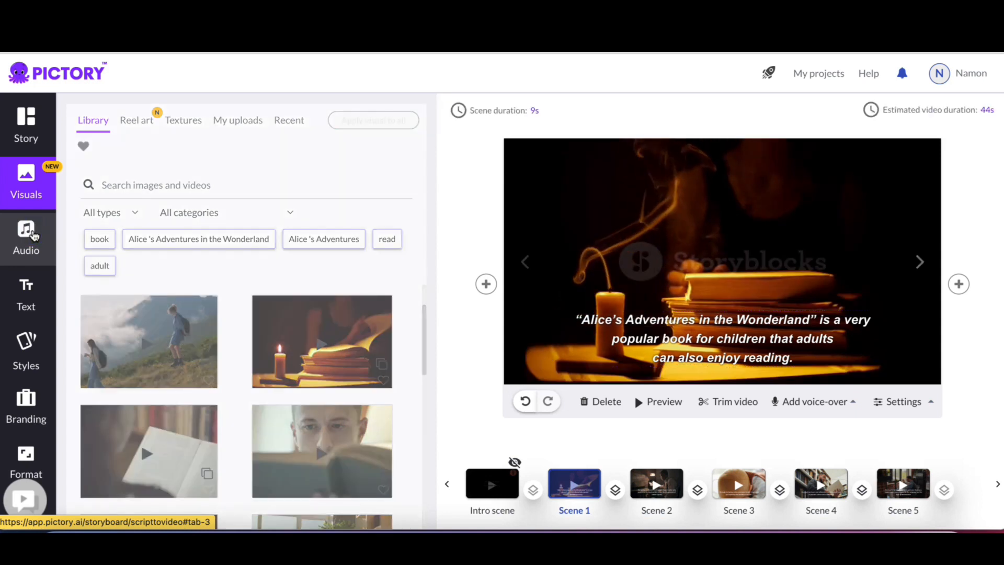
left_click(33, 234)
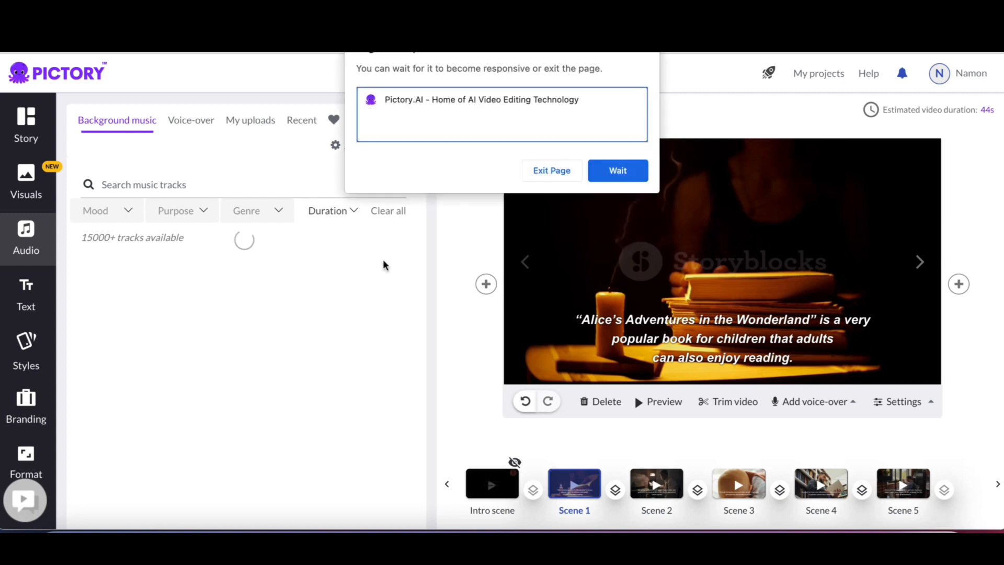
left_click(608, 178)
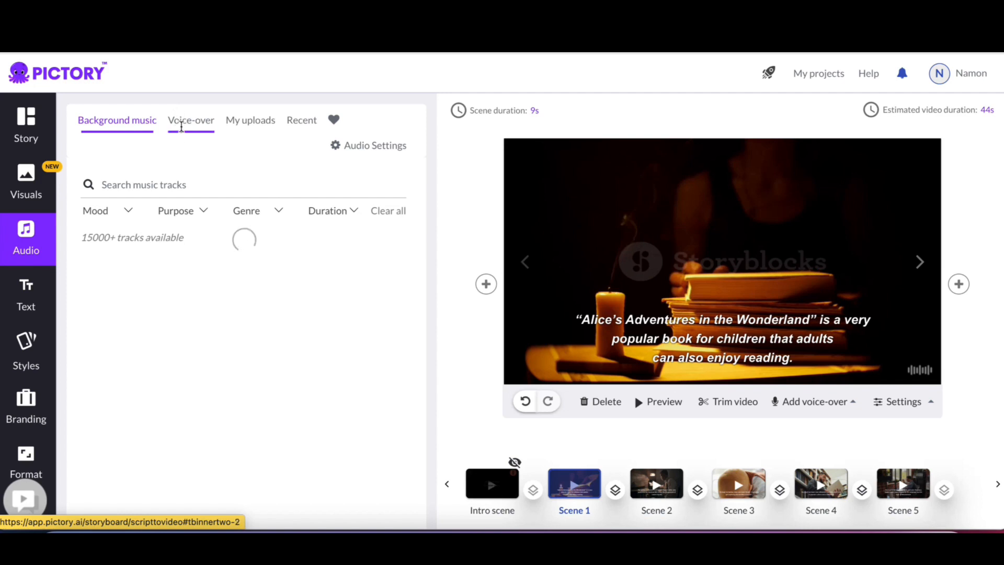
left_click(181, 124)
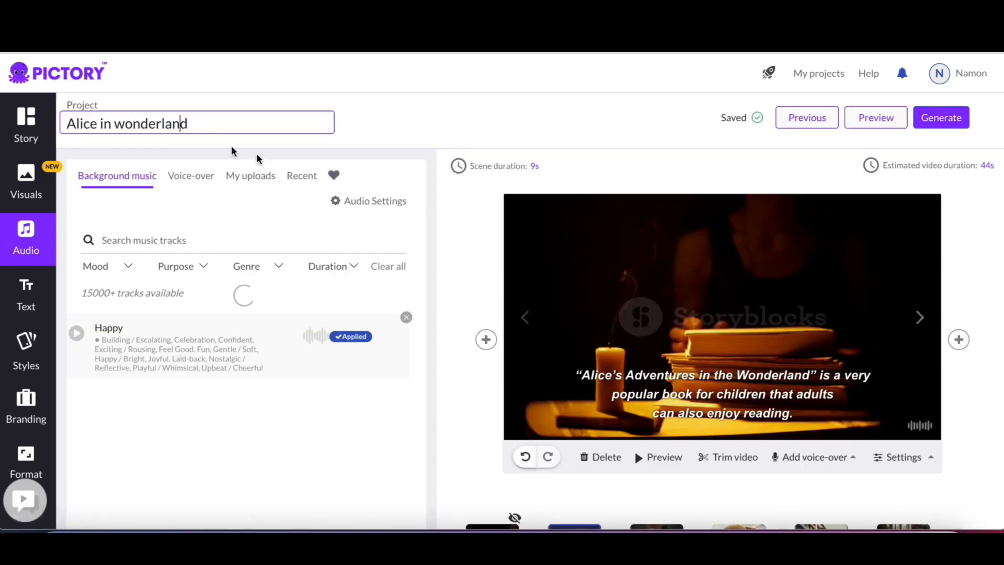
left_click(183, 180)
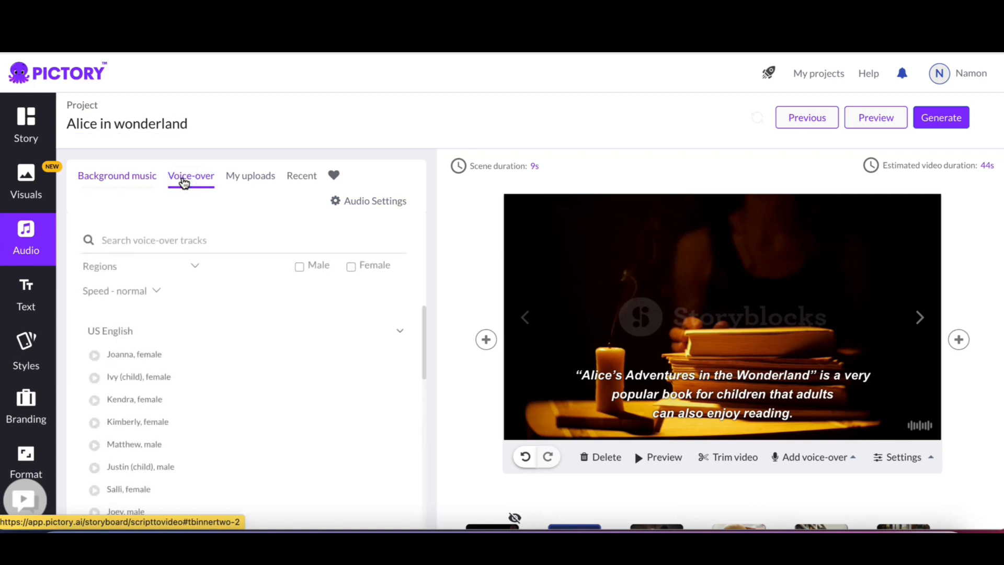
mouse_move(150, 354)
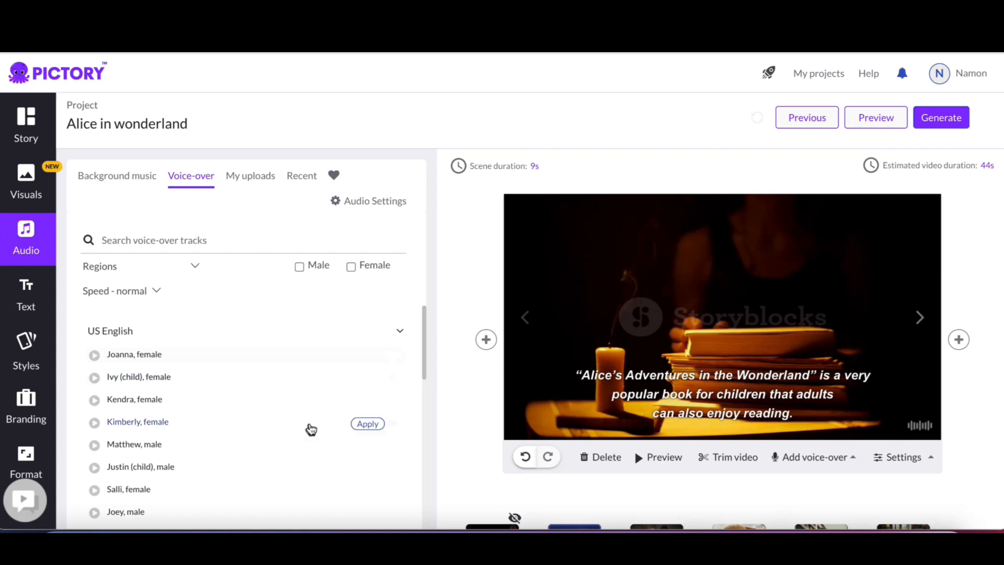
left_click(95, 358)
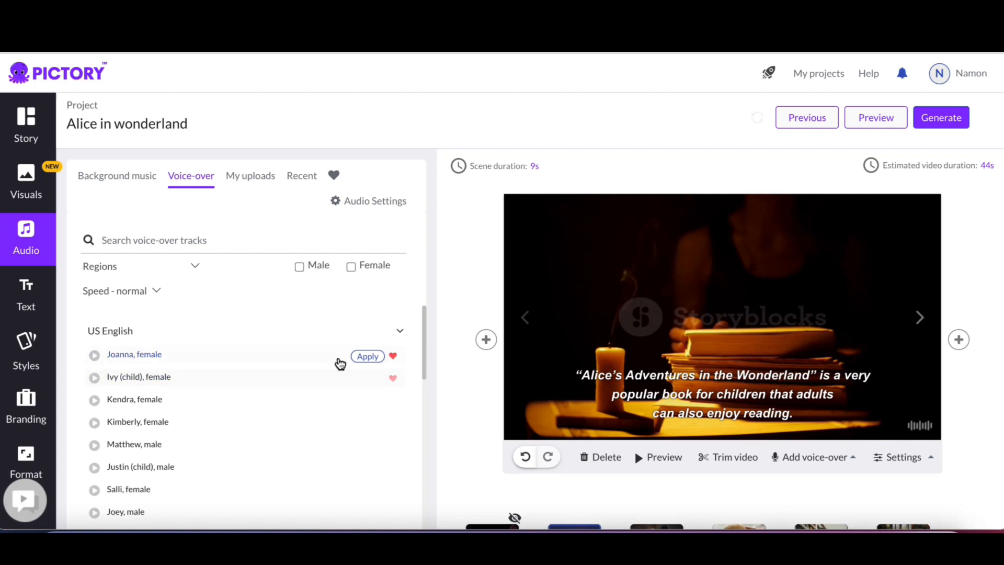
left_click(361, 358)
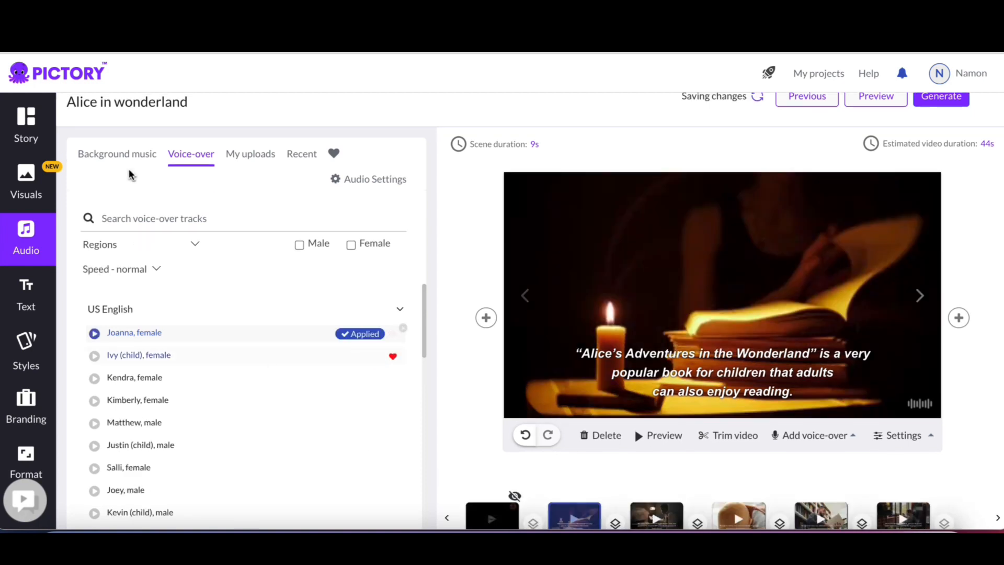
Check the background music applied to the video, then review the story's scene list and view Scene 2.
left_click(124, 157)
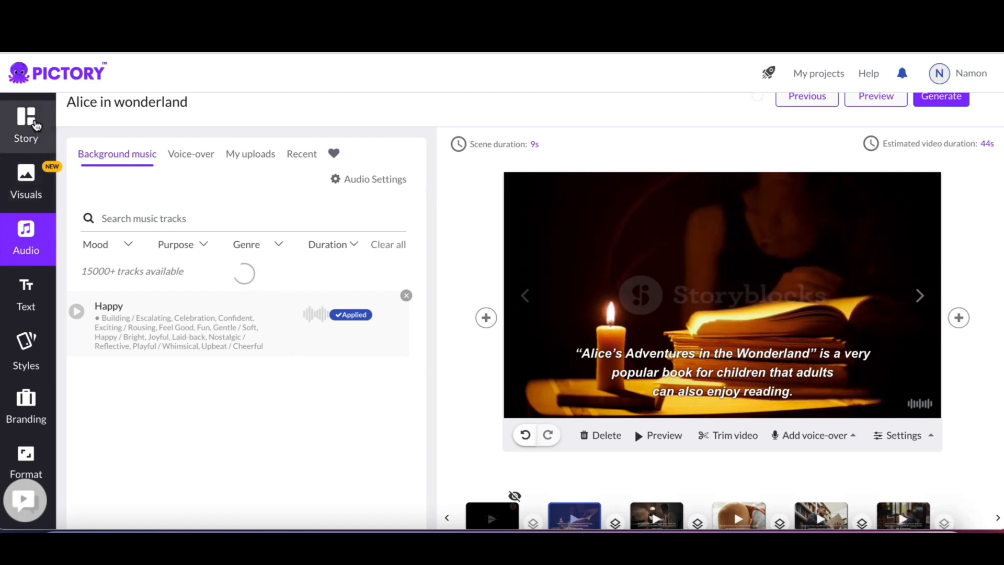
left_click(36, 125)
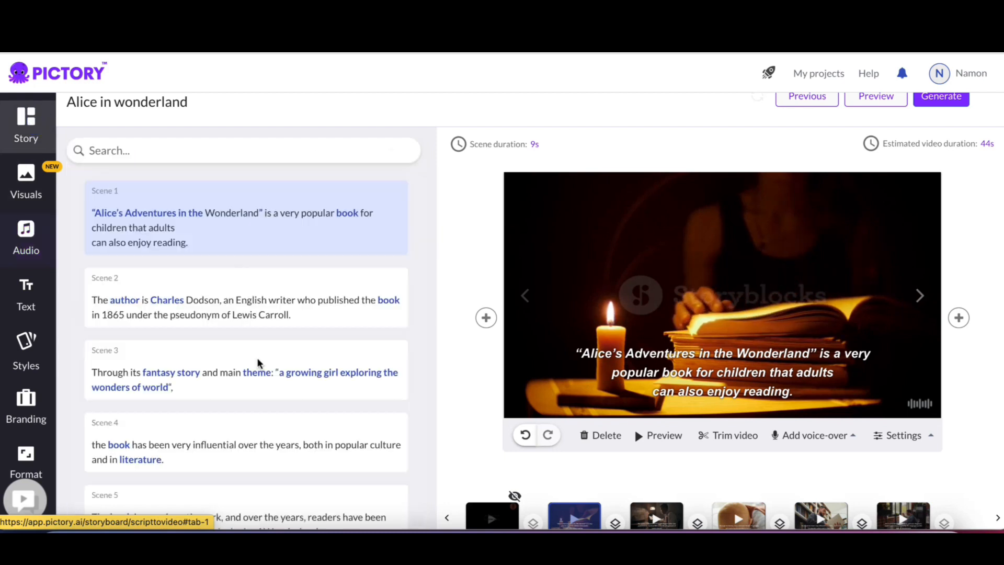
scroll(262, 299, "down", 1)
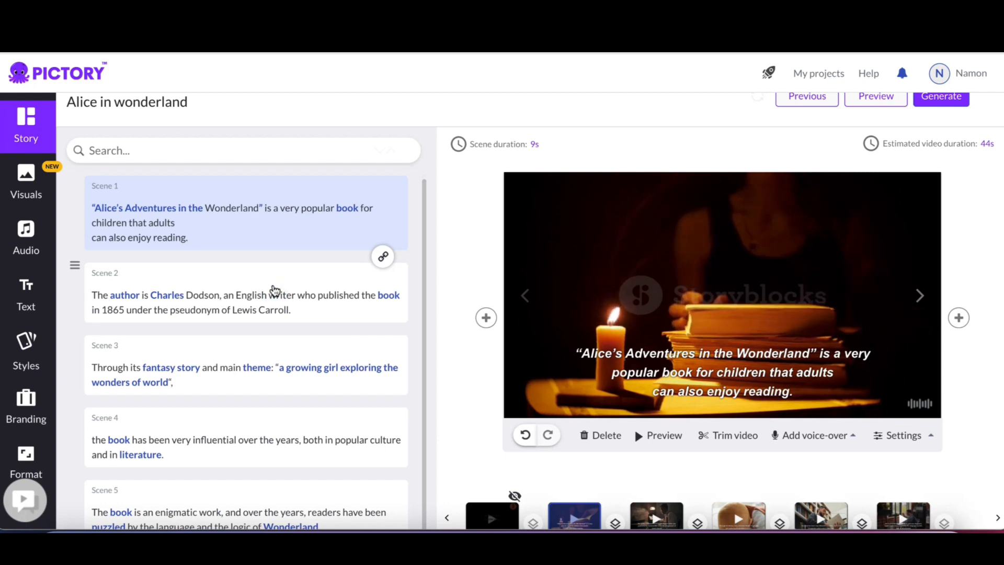
left_click(274, 291)
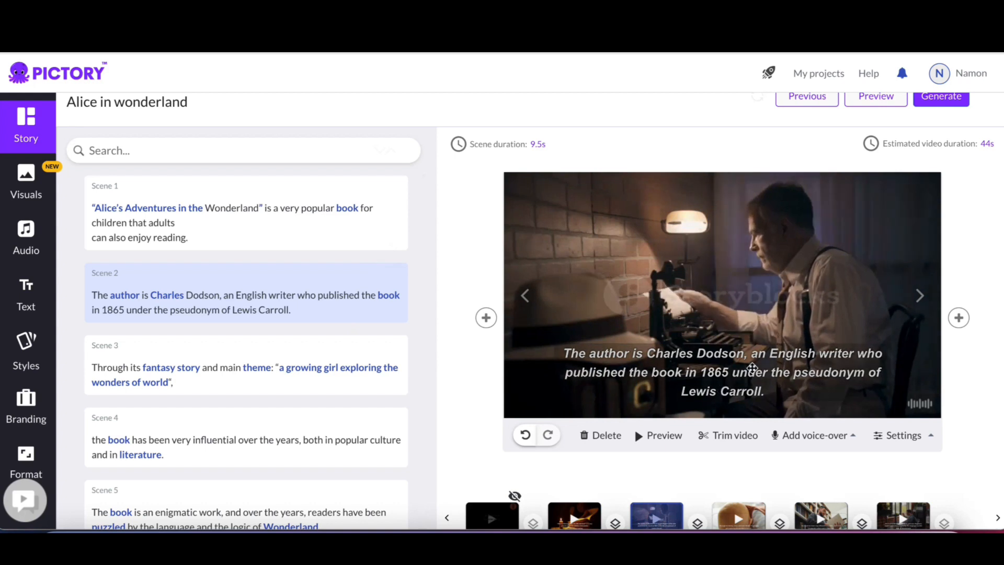
scroll(378, 340, "down", 1)
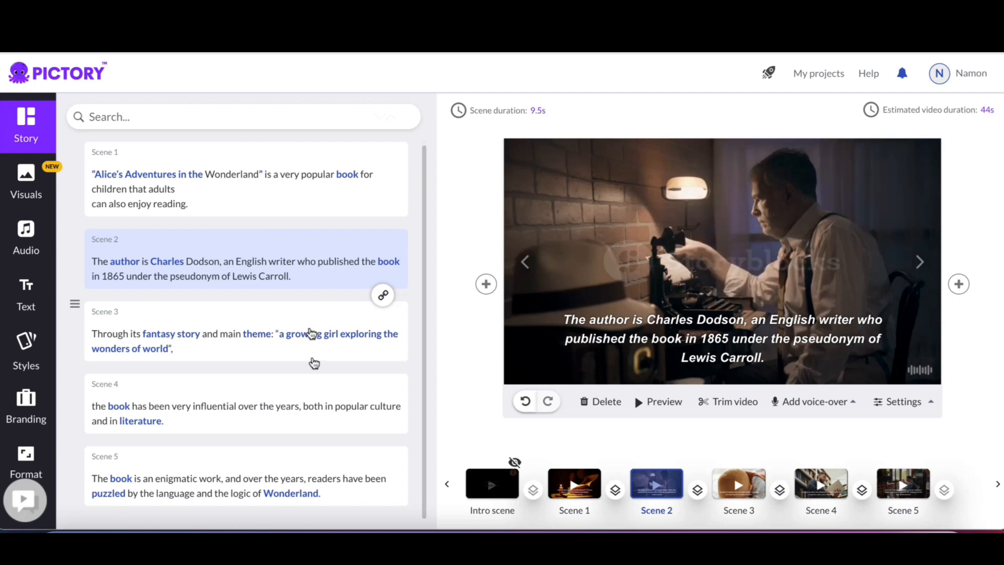
scroll(245, 360, "up", 1)
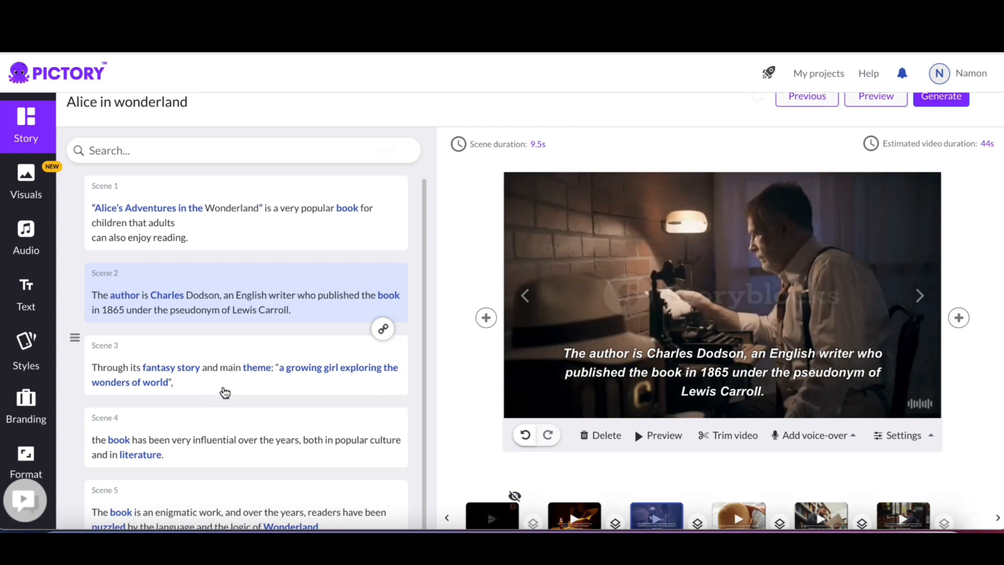
Link Scene 3 with Scene 4 in the story and view Scene 4 to check its visual.
left_click(225, 392)
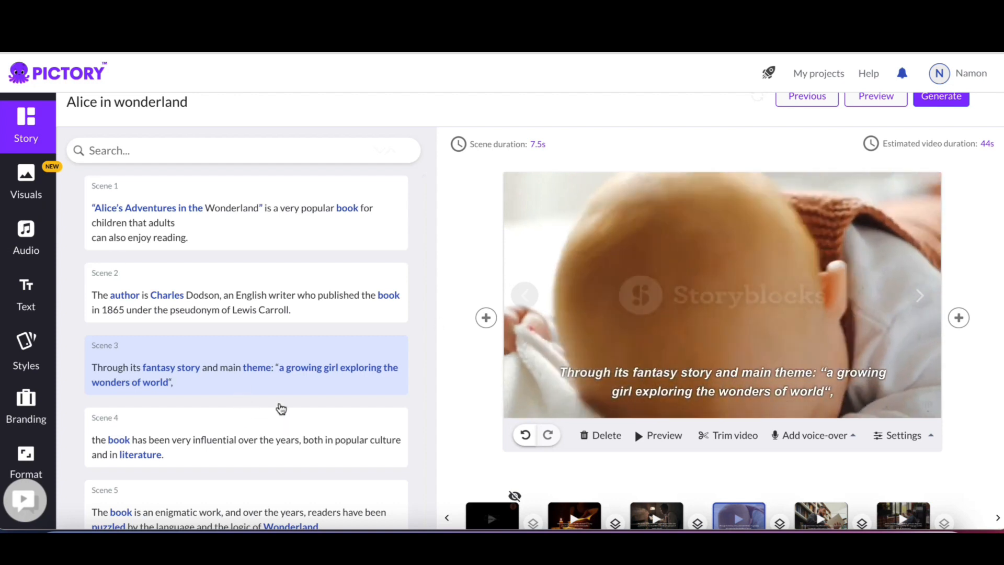
scroll(335, 398, "down", 2)
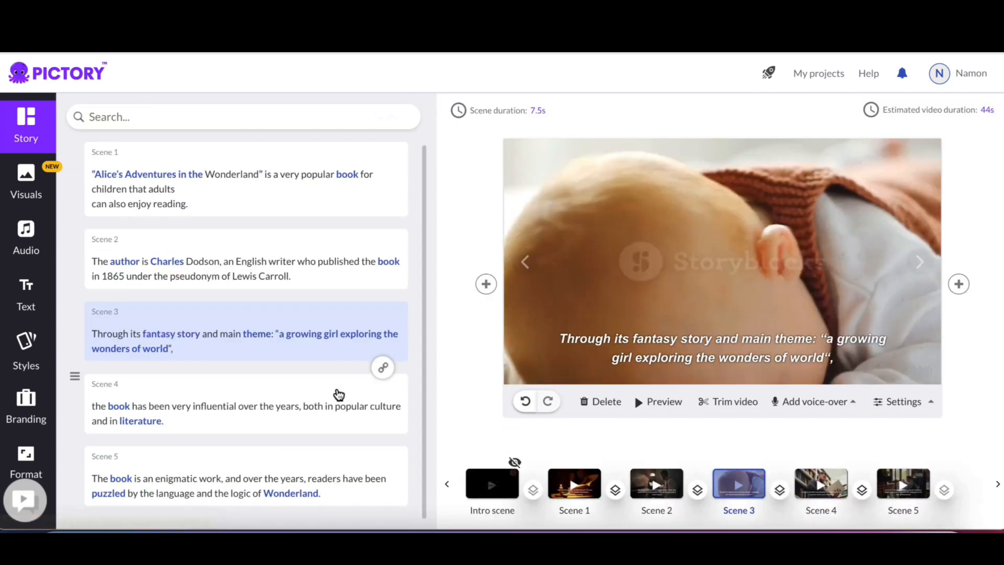
scroll(339, 395, "down", 1)
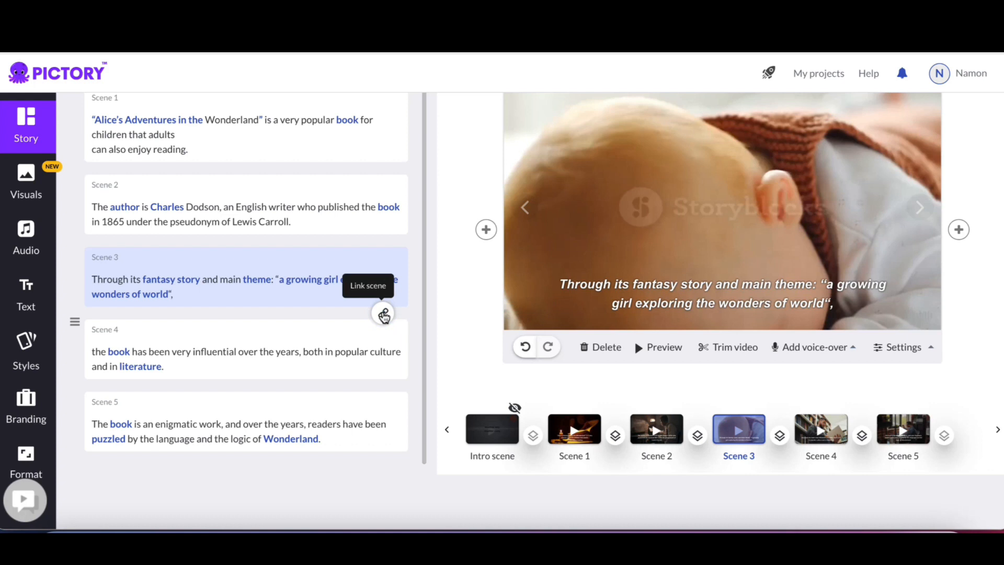
left_click(385, 316)
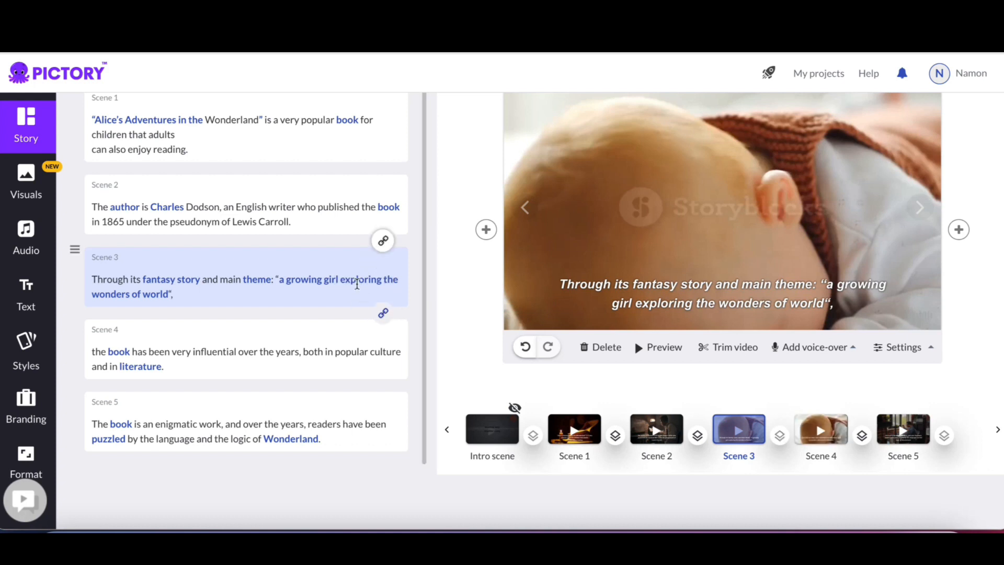
left_click(300, 274)
left_click(287, 352)
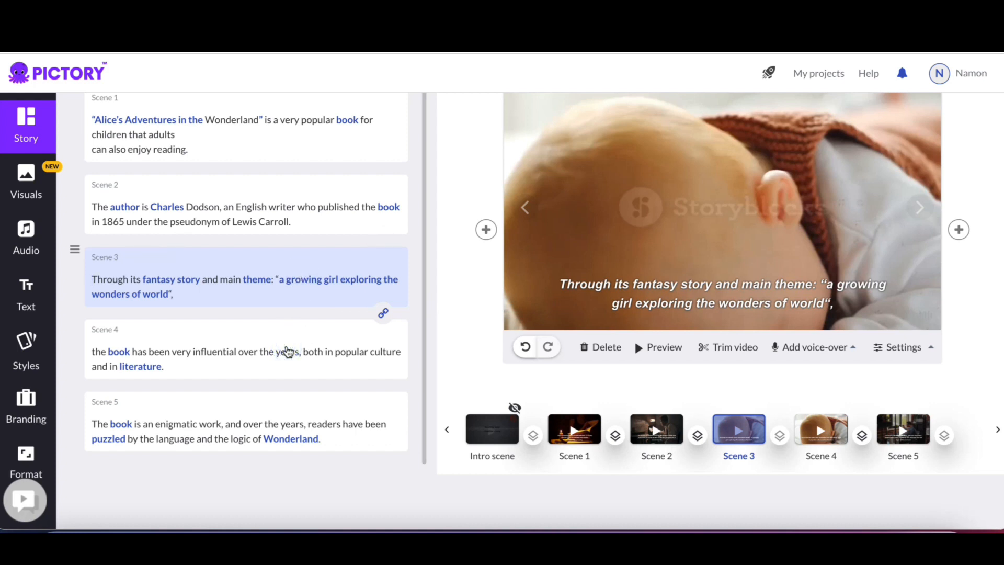
scroll(288, 351, "up", 2)
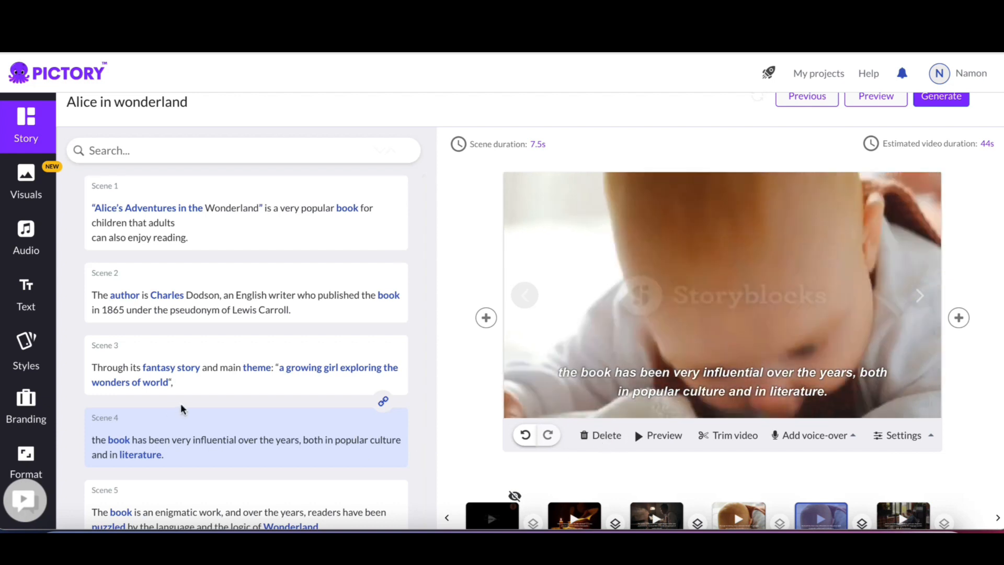
scroll(182, 408, "down", 1)
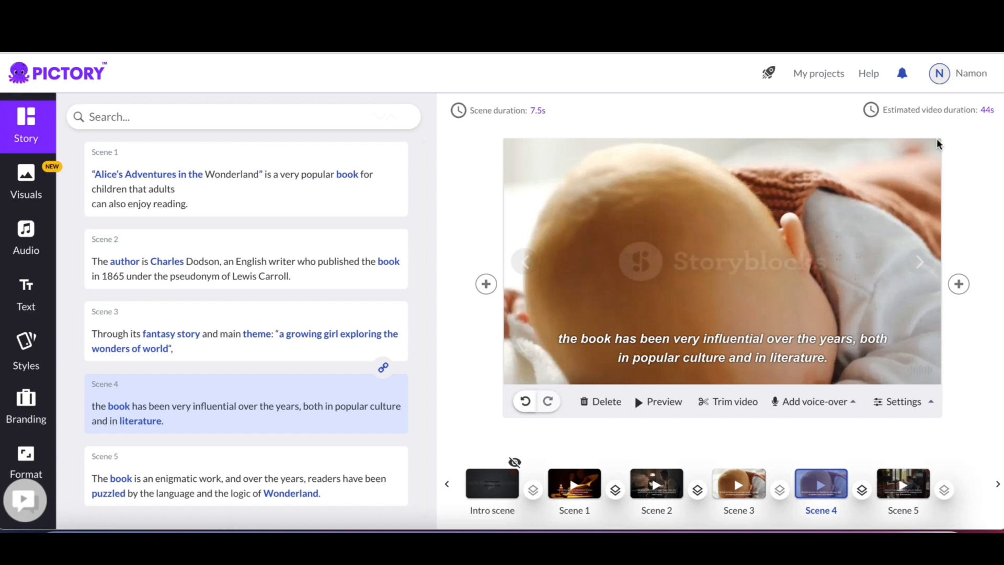
Generate the Alice in wonderland project as a video.
scroll(868, 230, "up", 1)
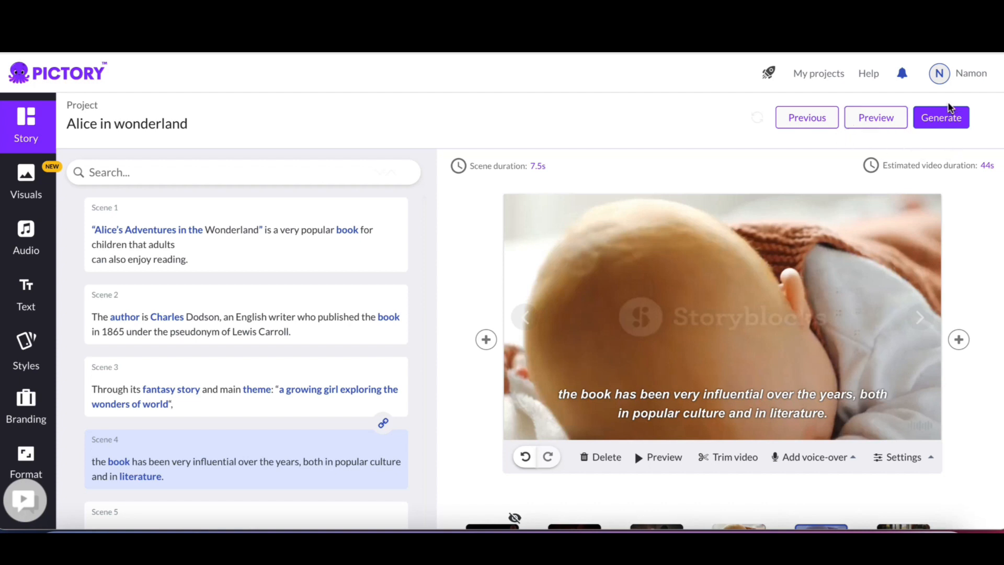
left_click(940, 124)
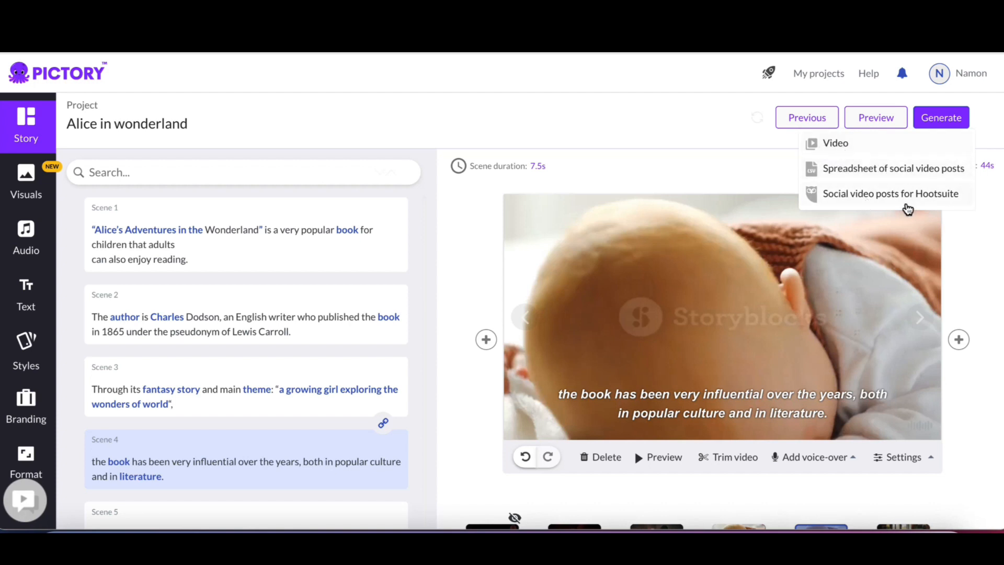
left_click(842, 146)
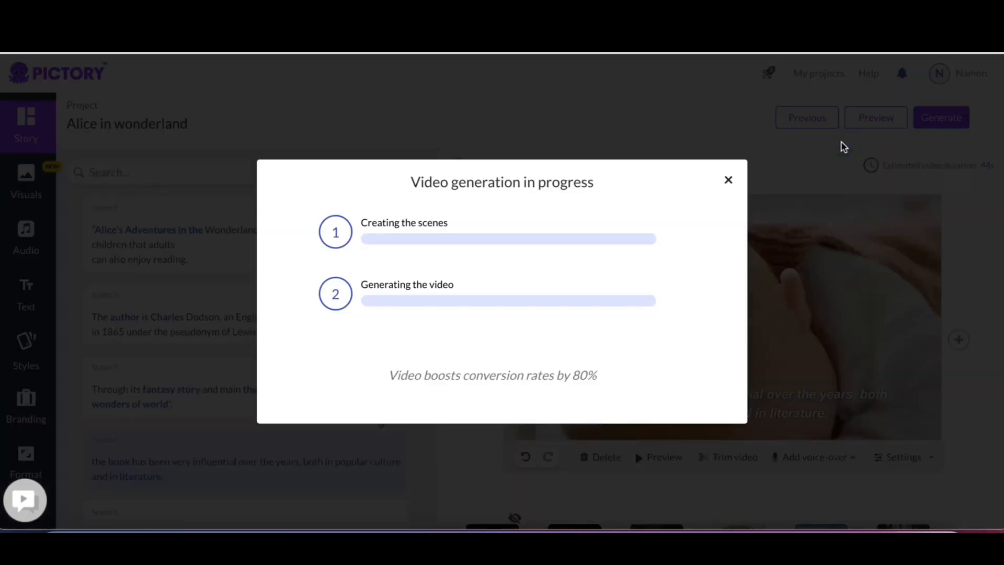